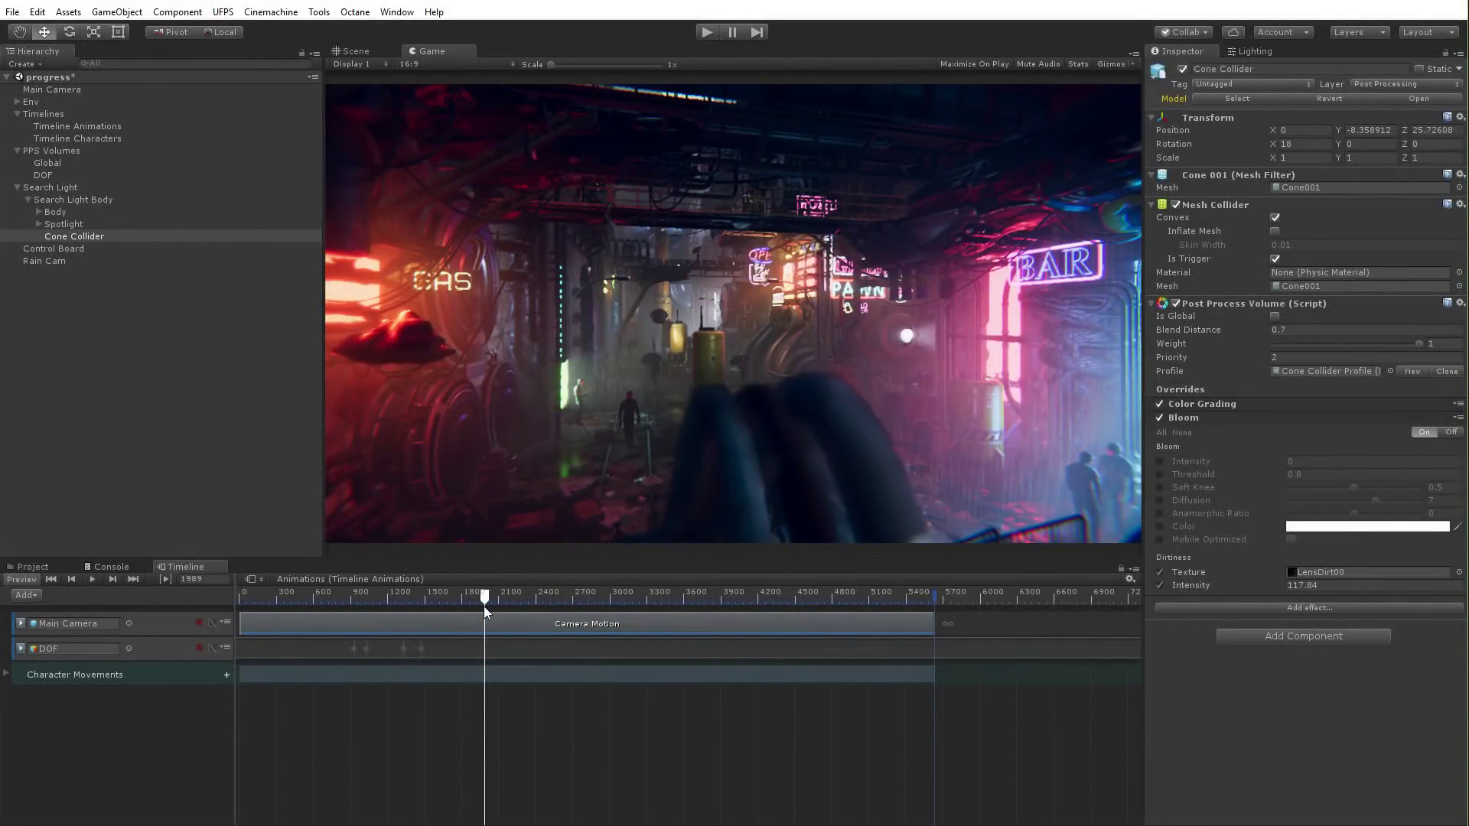
Rewind the timeline and open the Cinemachine Demo scene from Assets/Scenes
click(34, 573)
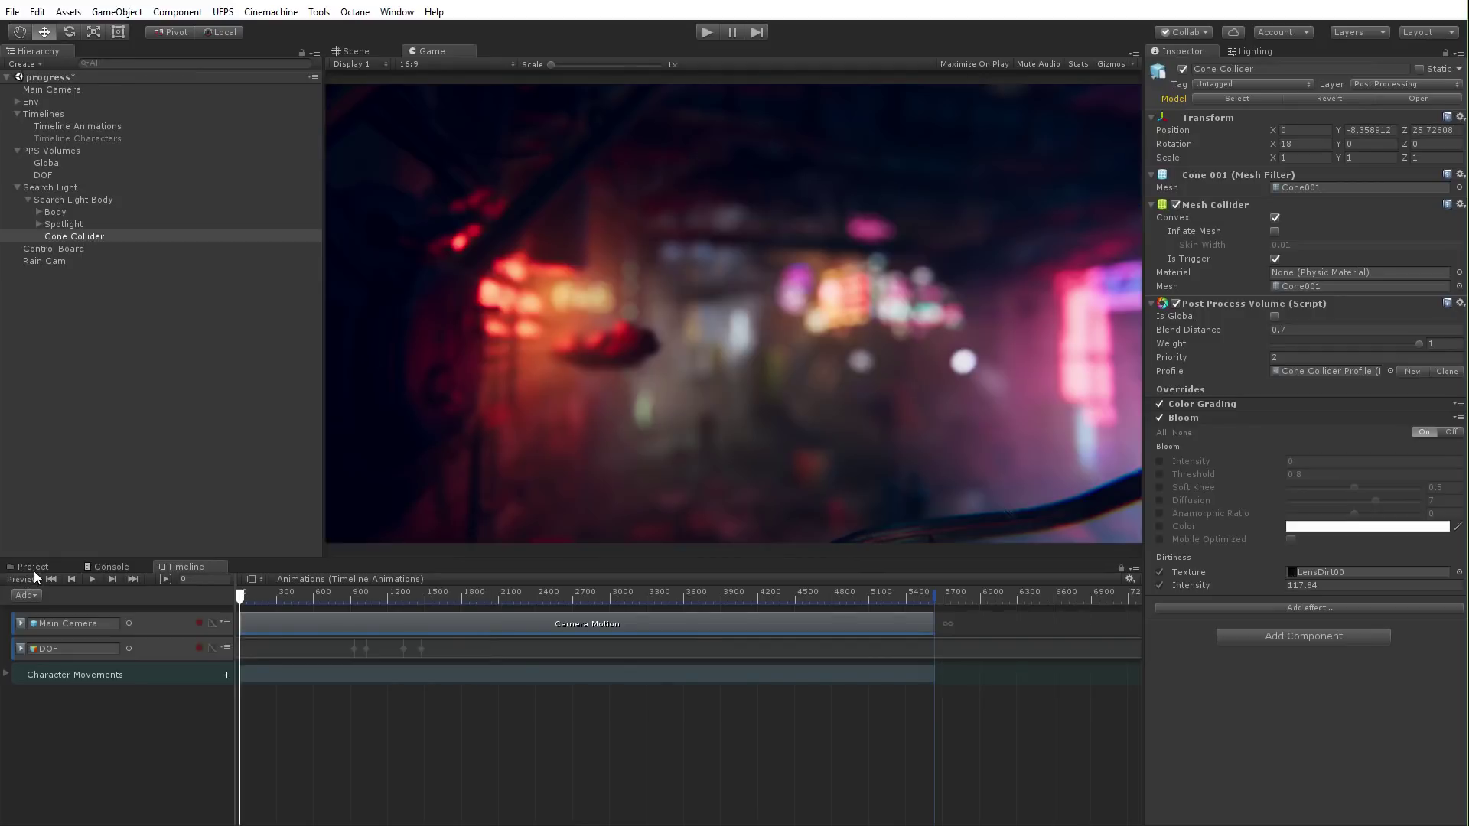
click(33, 567)
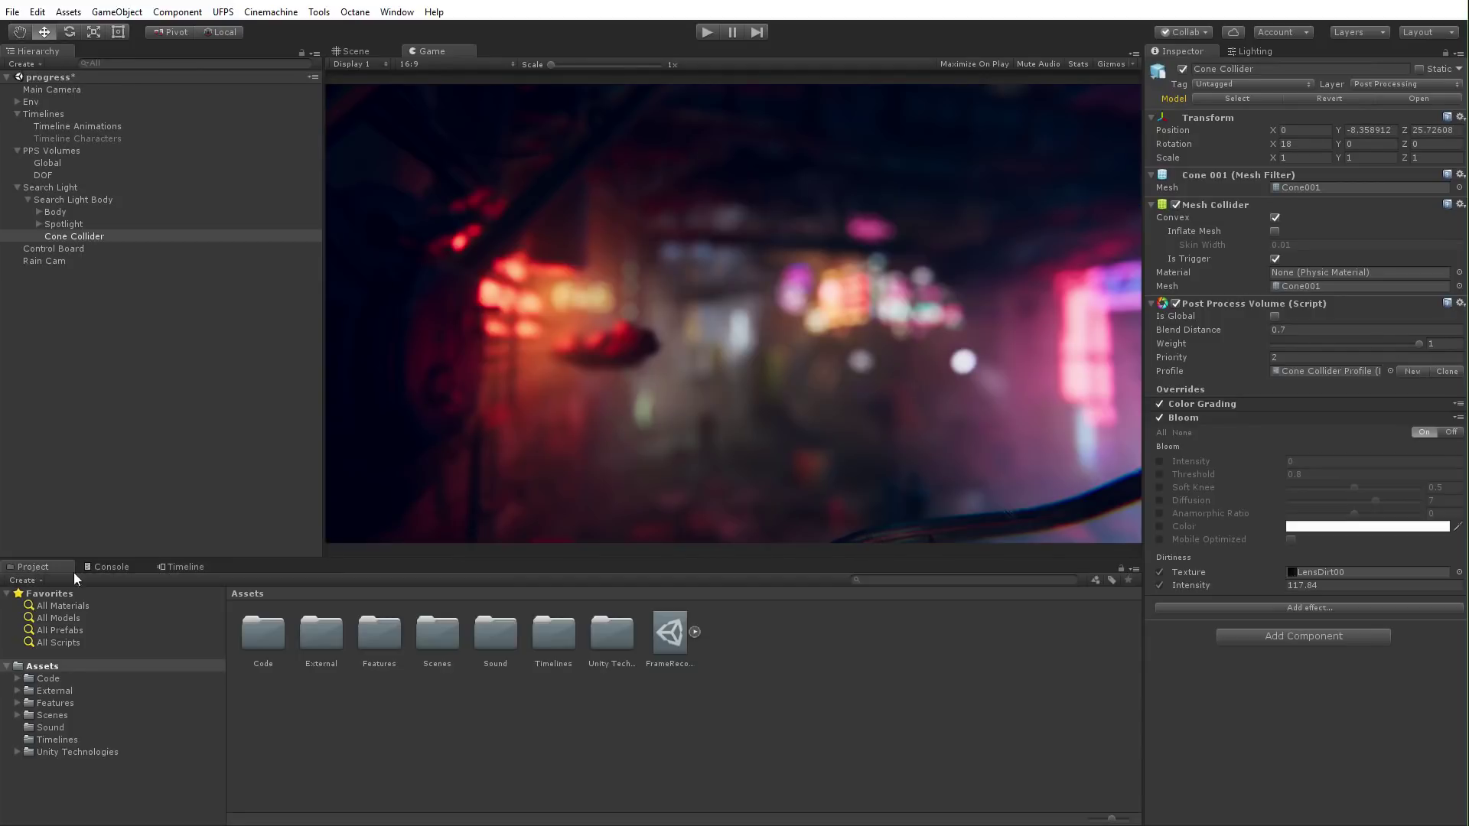
click(75, 715)
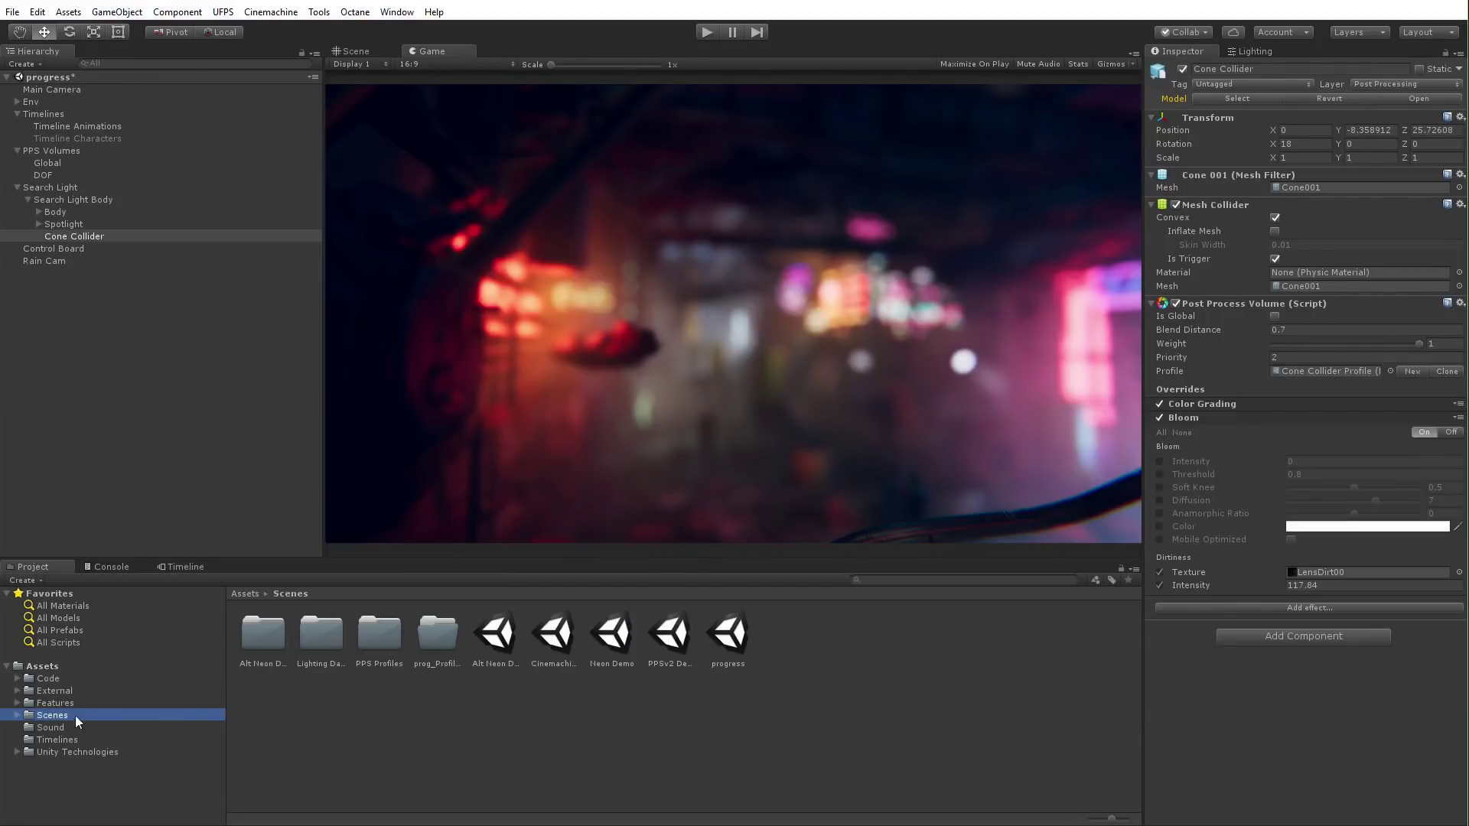
double_click(557, 649)
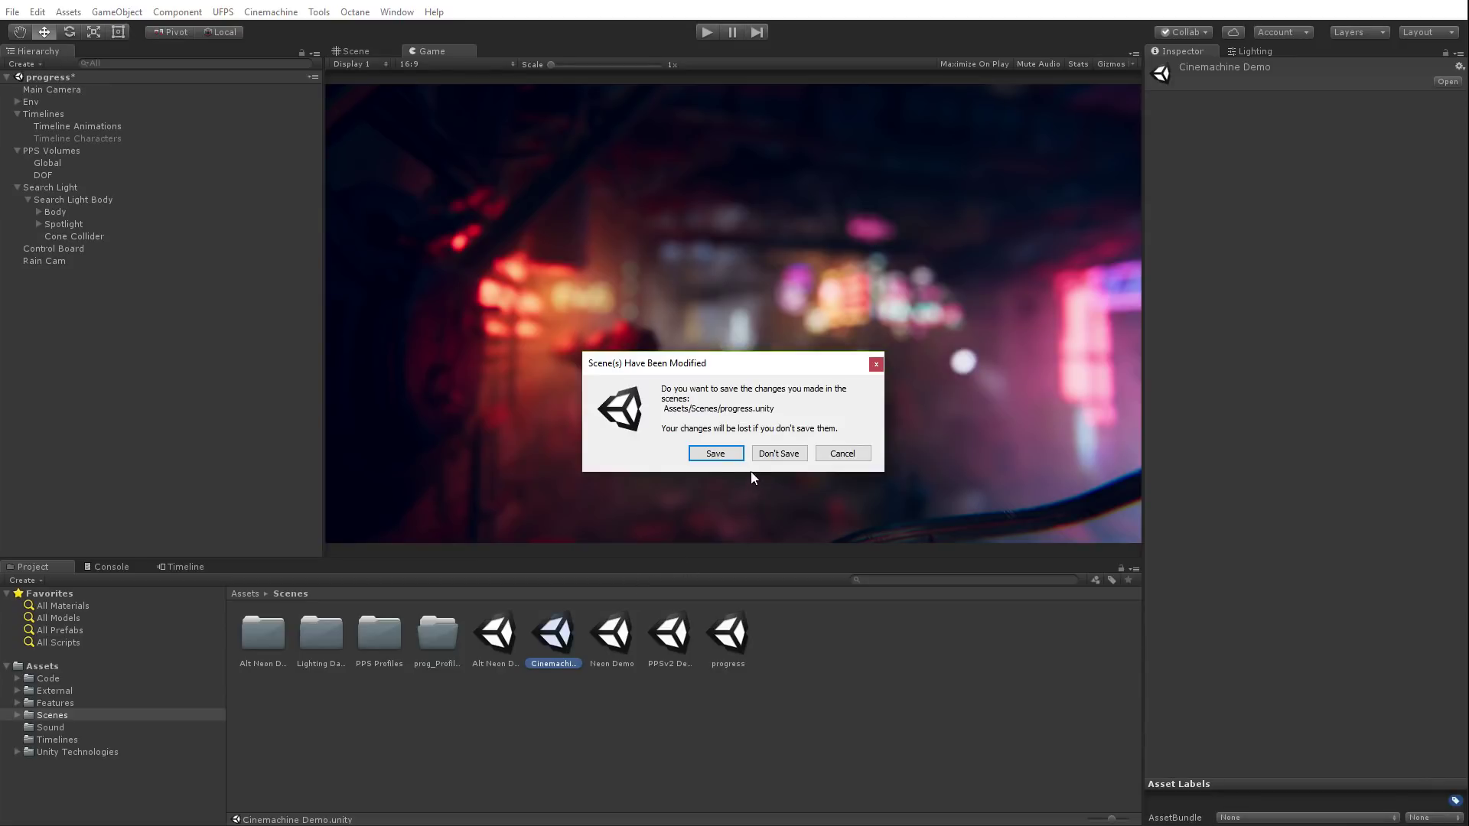
Save the changes to progress.unity so the Cinemachine Demo scene loads
click(719, 454)
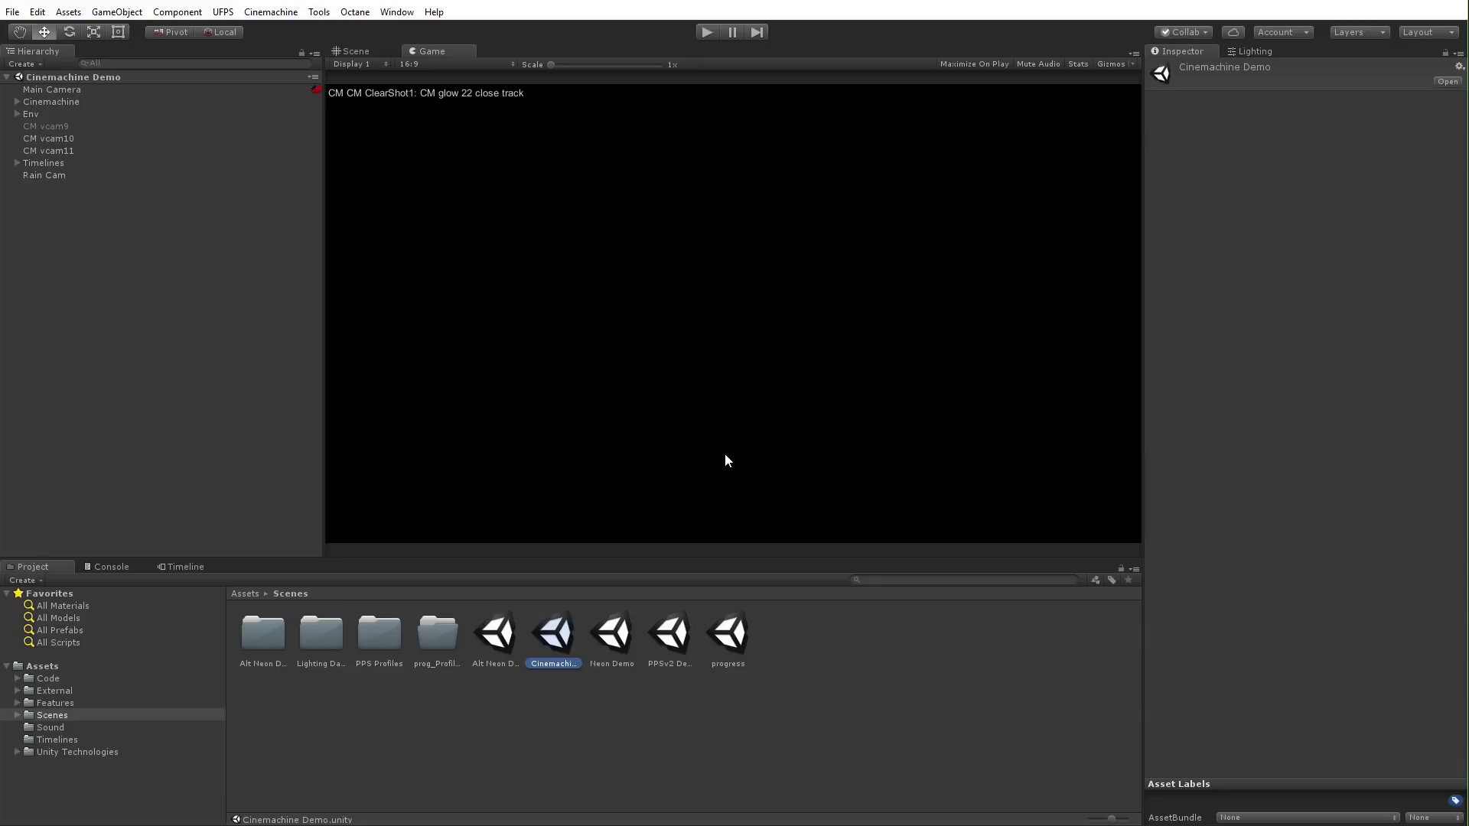
Load the Cinematics timeline in the Timeline window
click(182, 567)
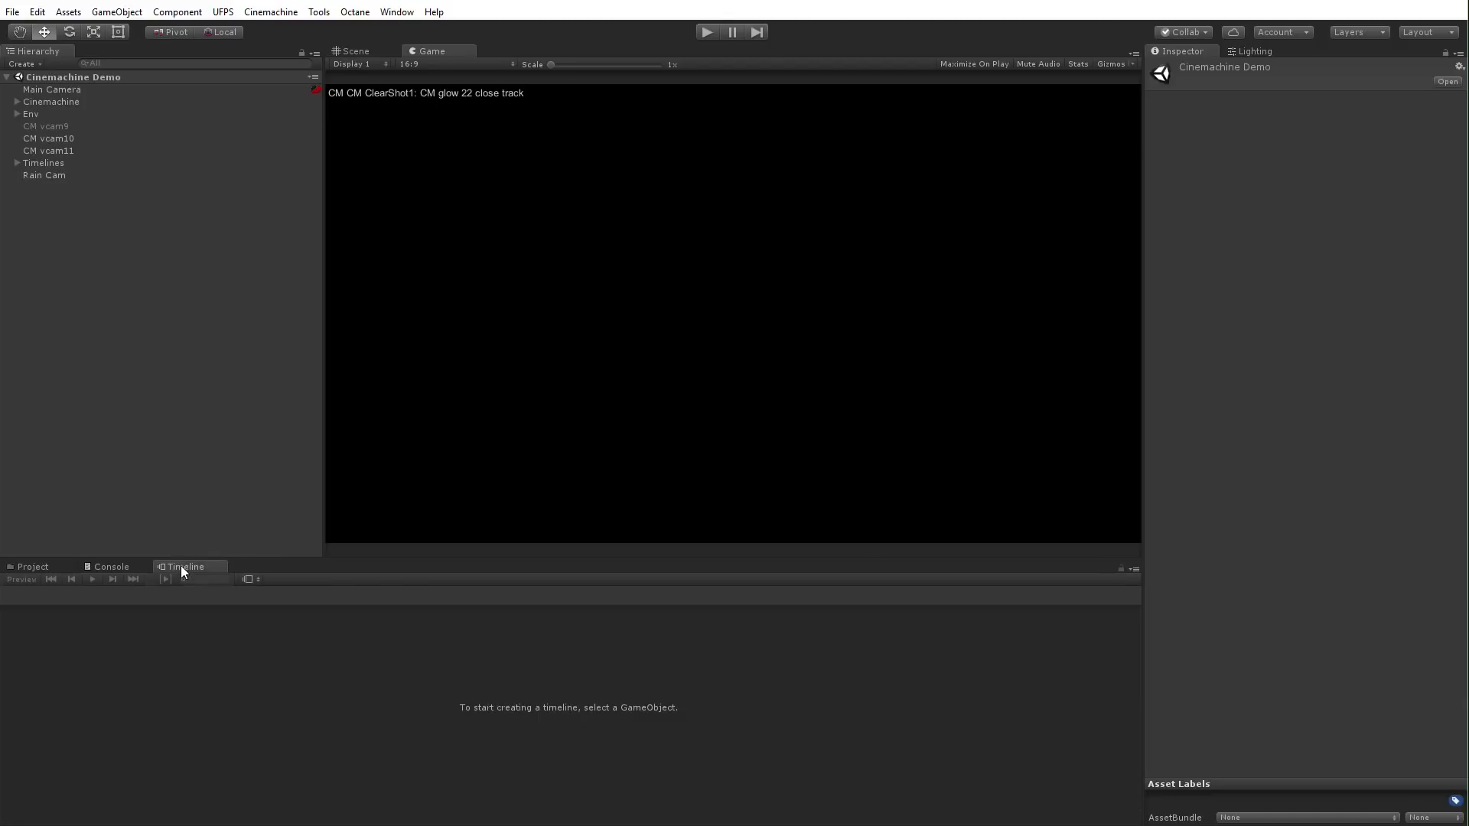
click(248, 580)
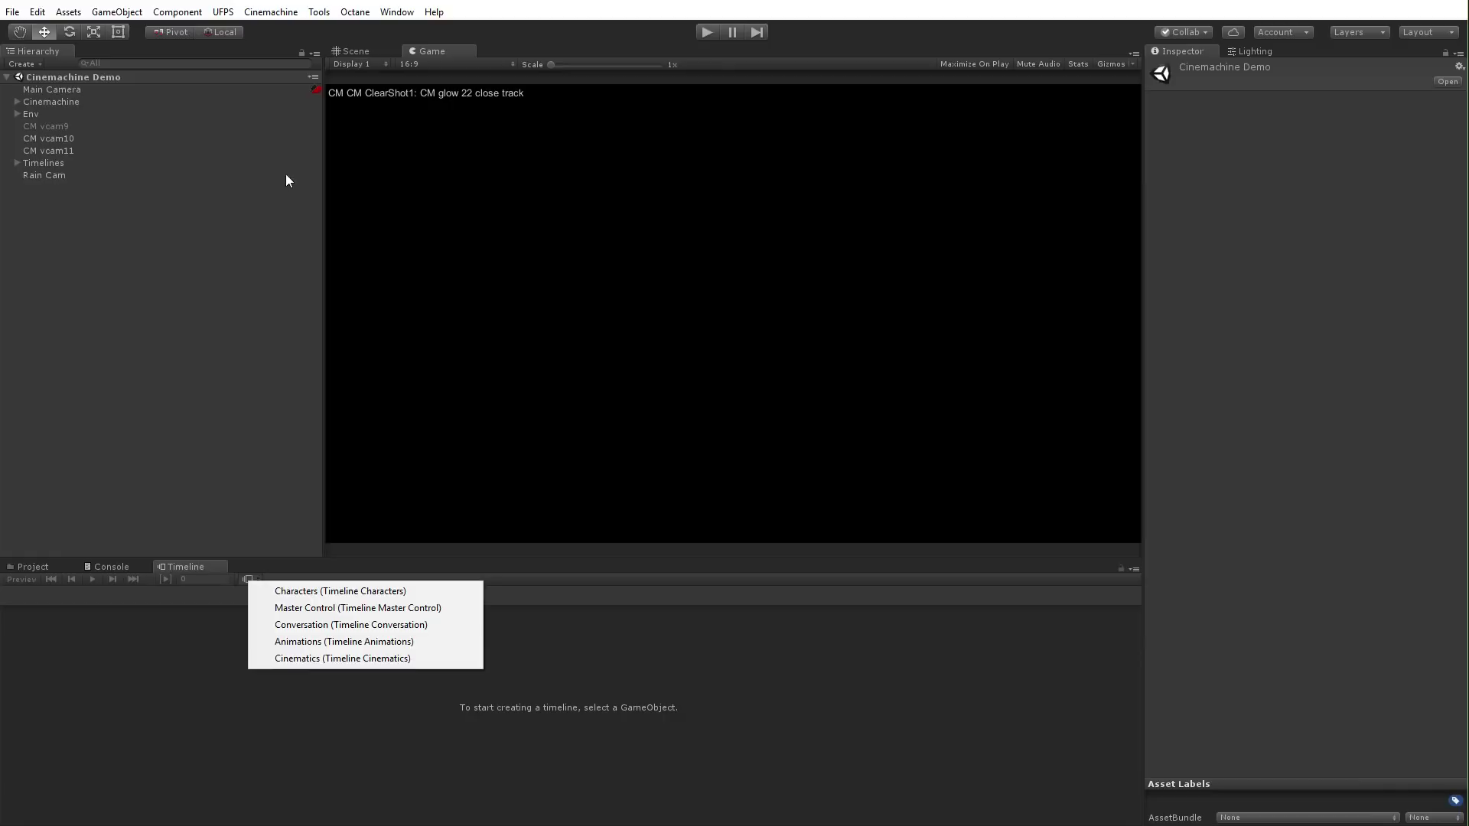
click(316, 659)
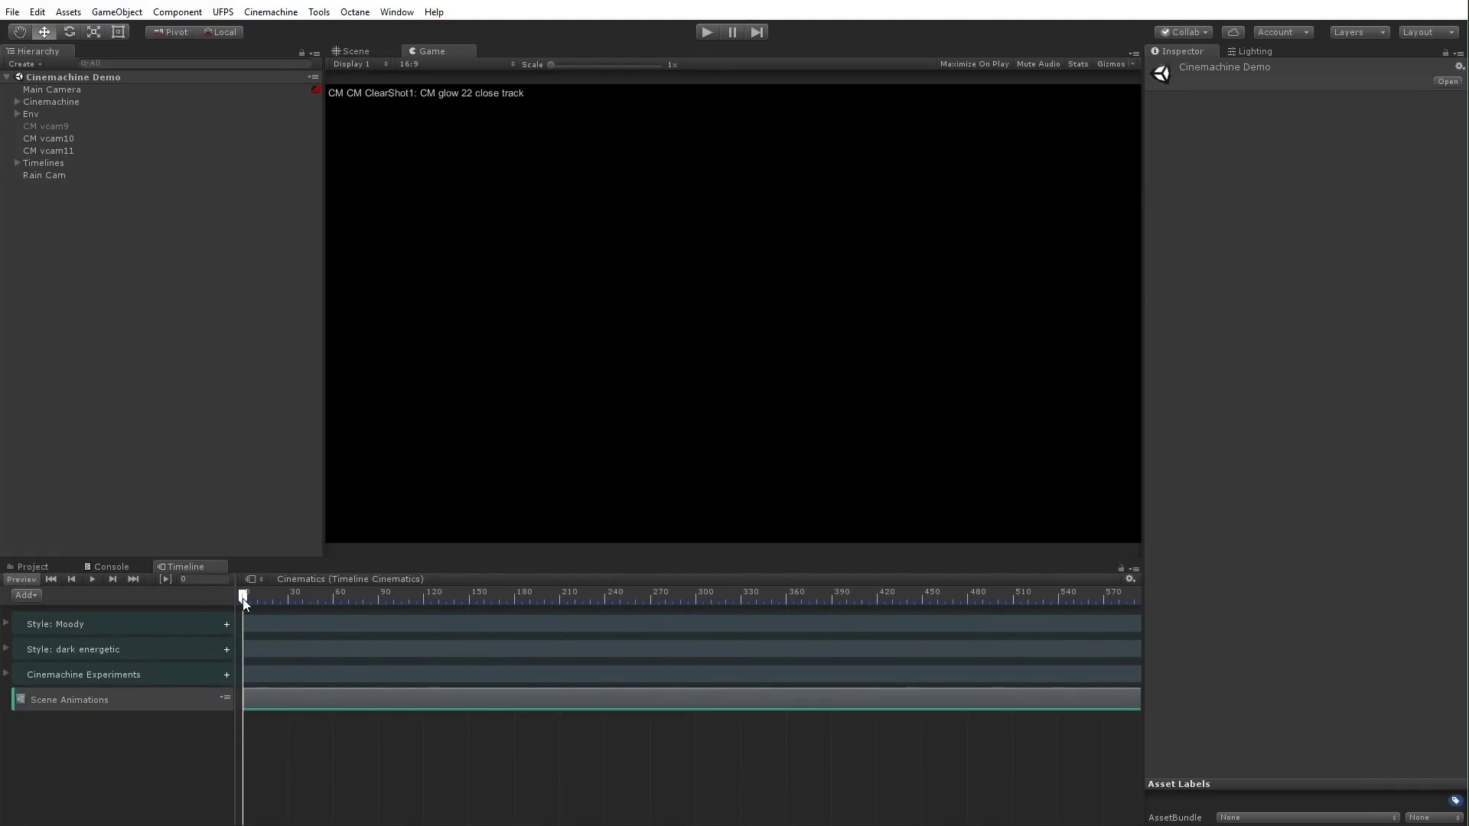
Expand Style: dark energetic, collapse Style: Moody, and scrub the playhead to frame 96
click(8, 625)
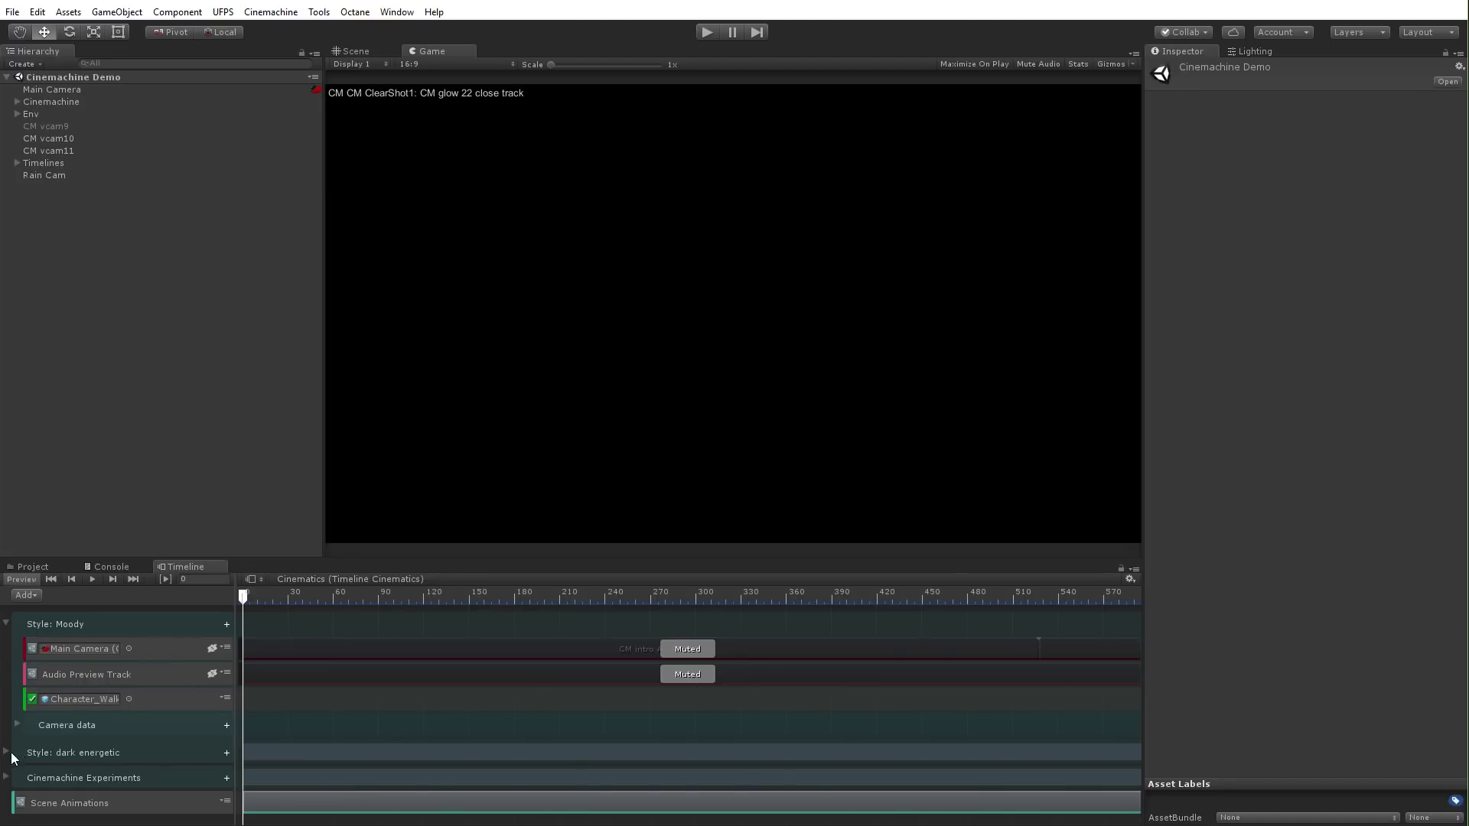
click(9, 754)
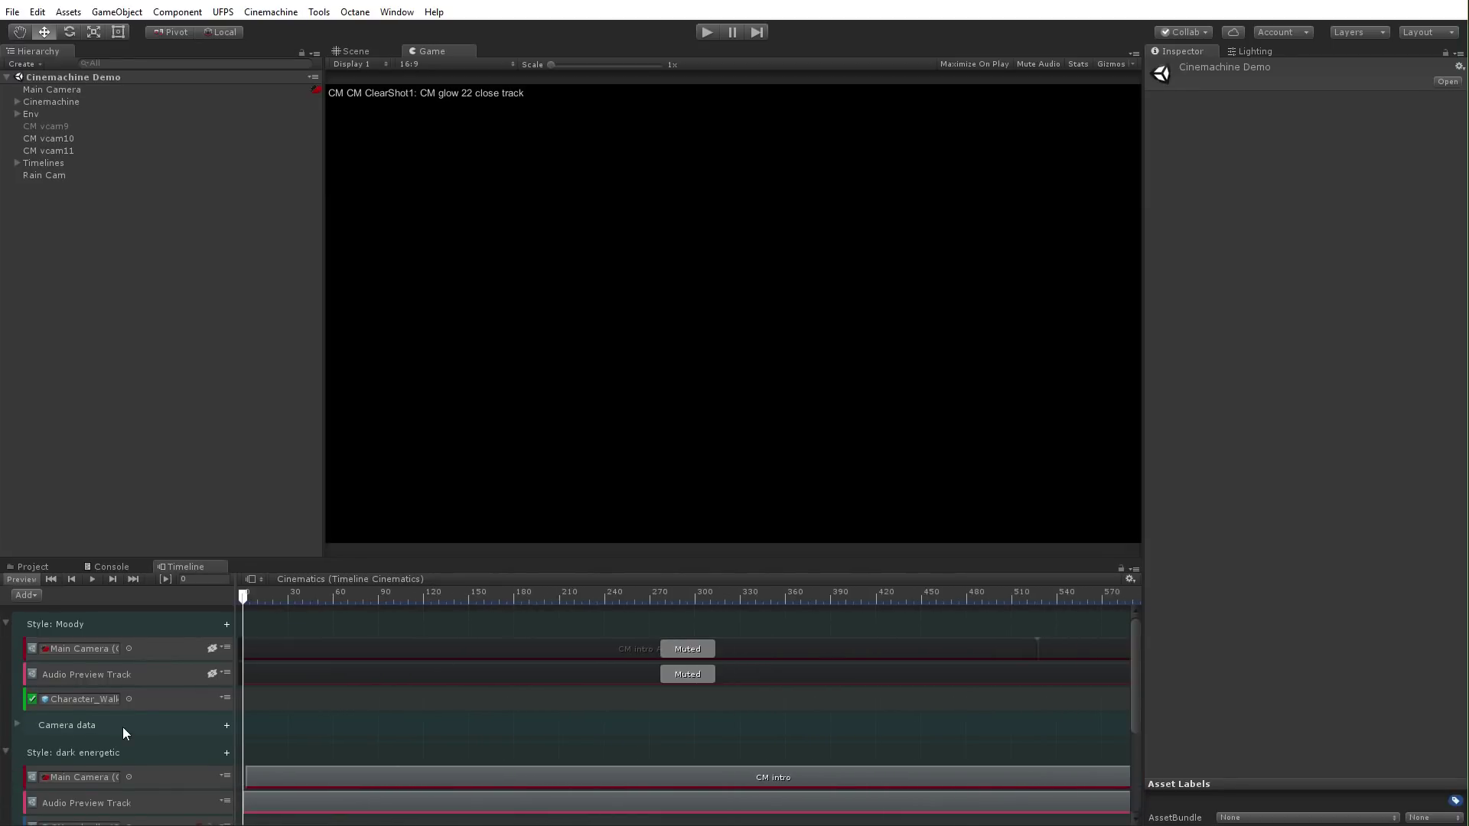
key(a)
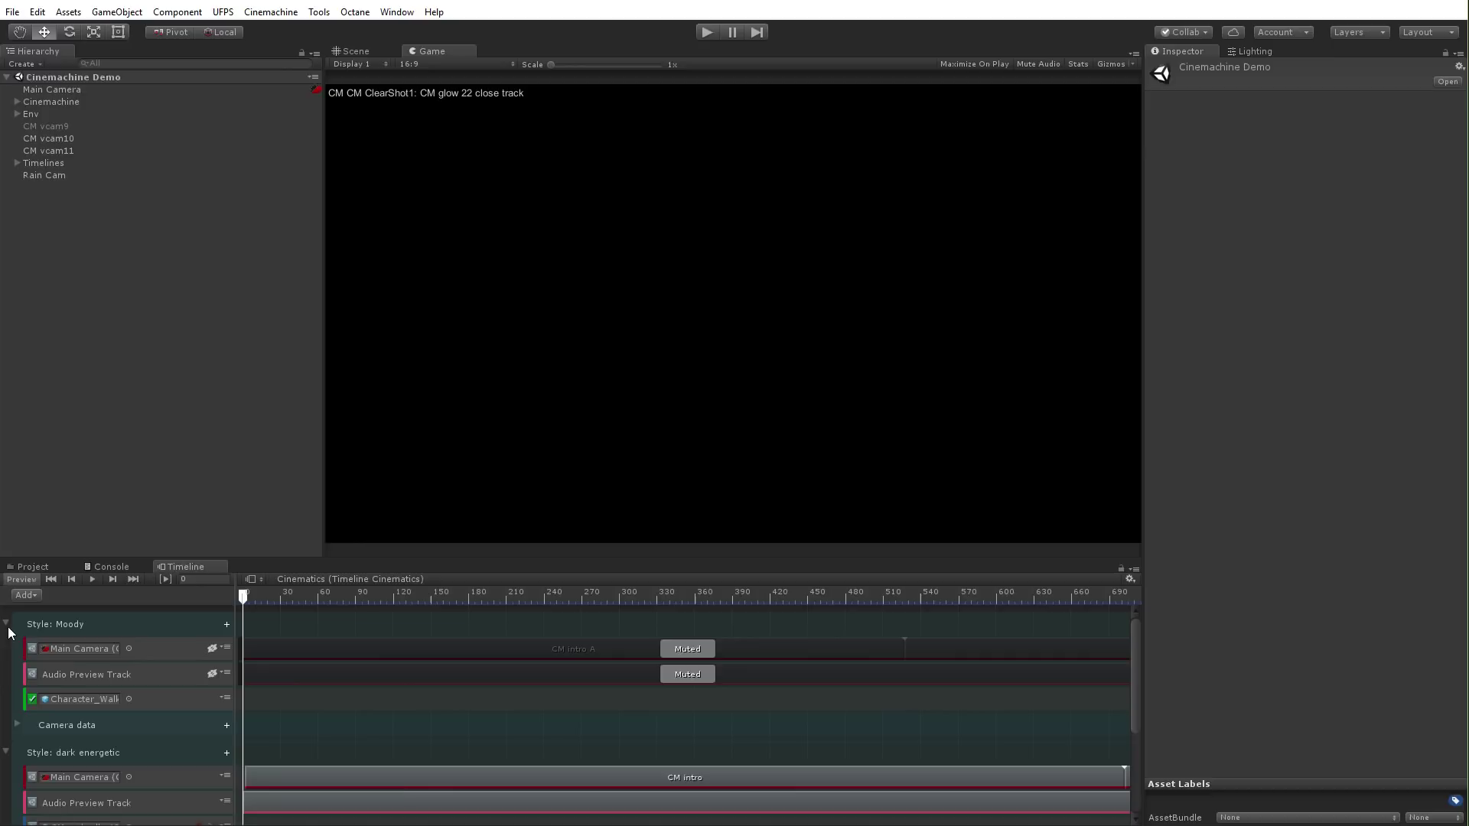
click(7, 622)
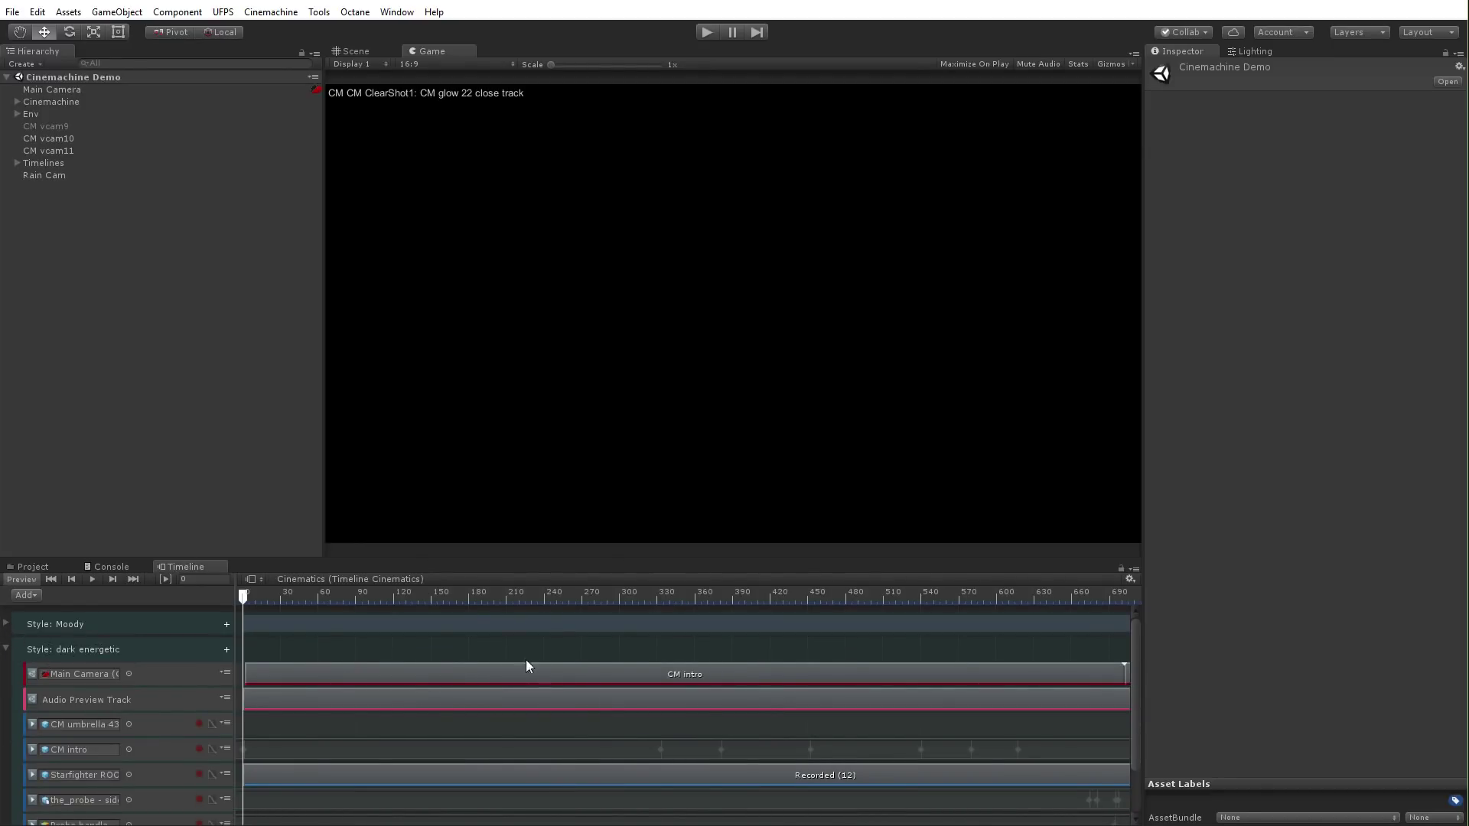
drag(250, 599, 135, 609)
click(706, 31)
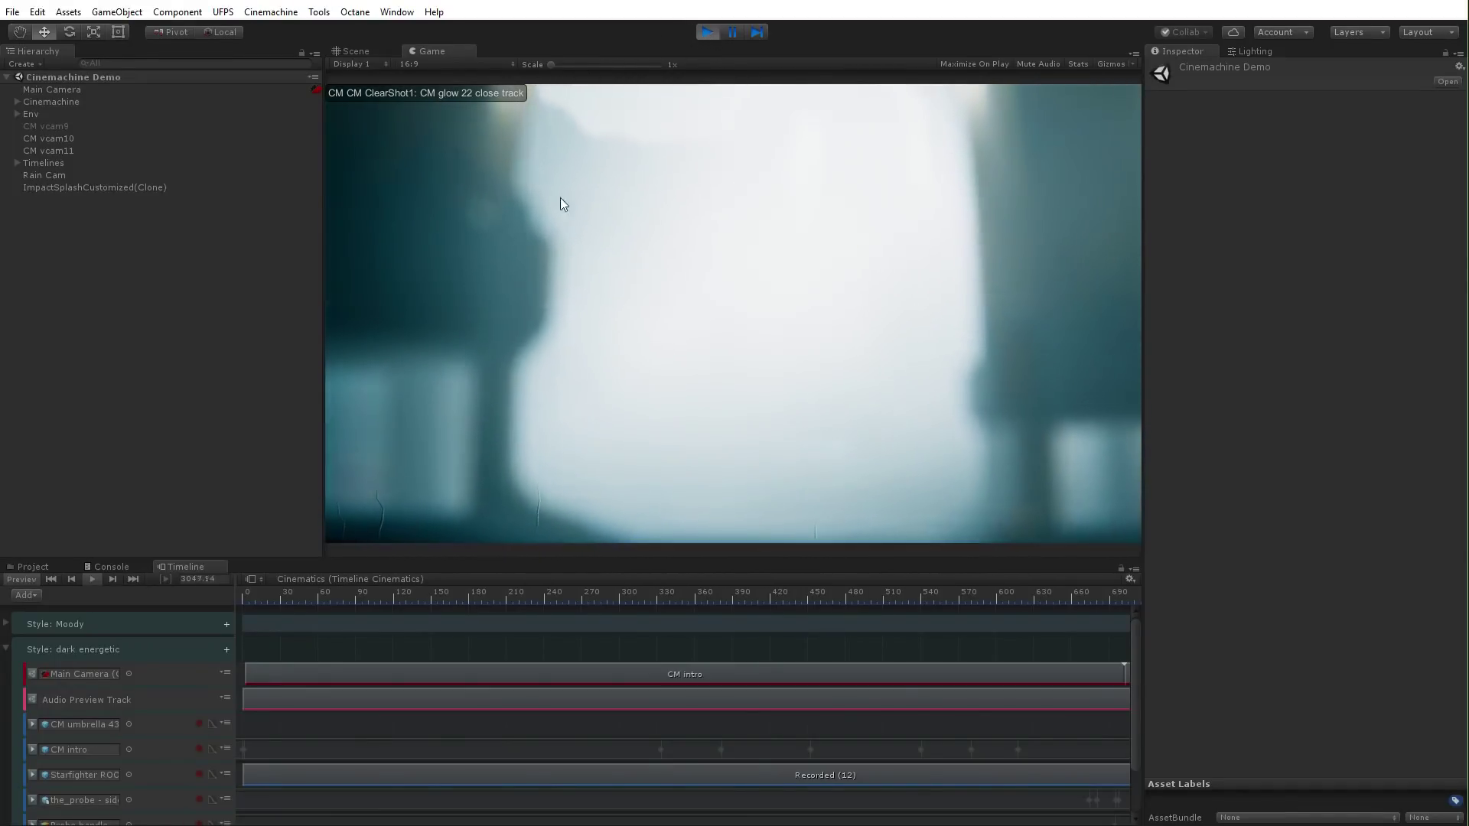
click(706, 35)
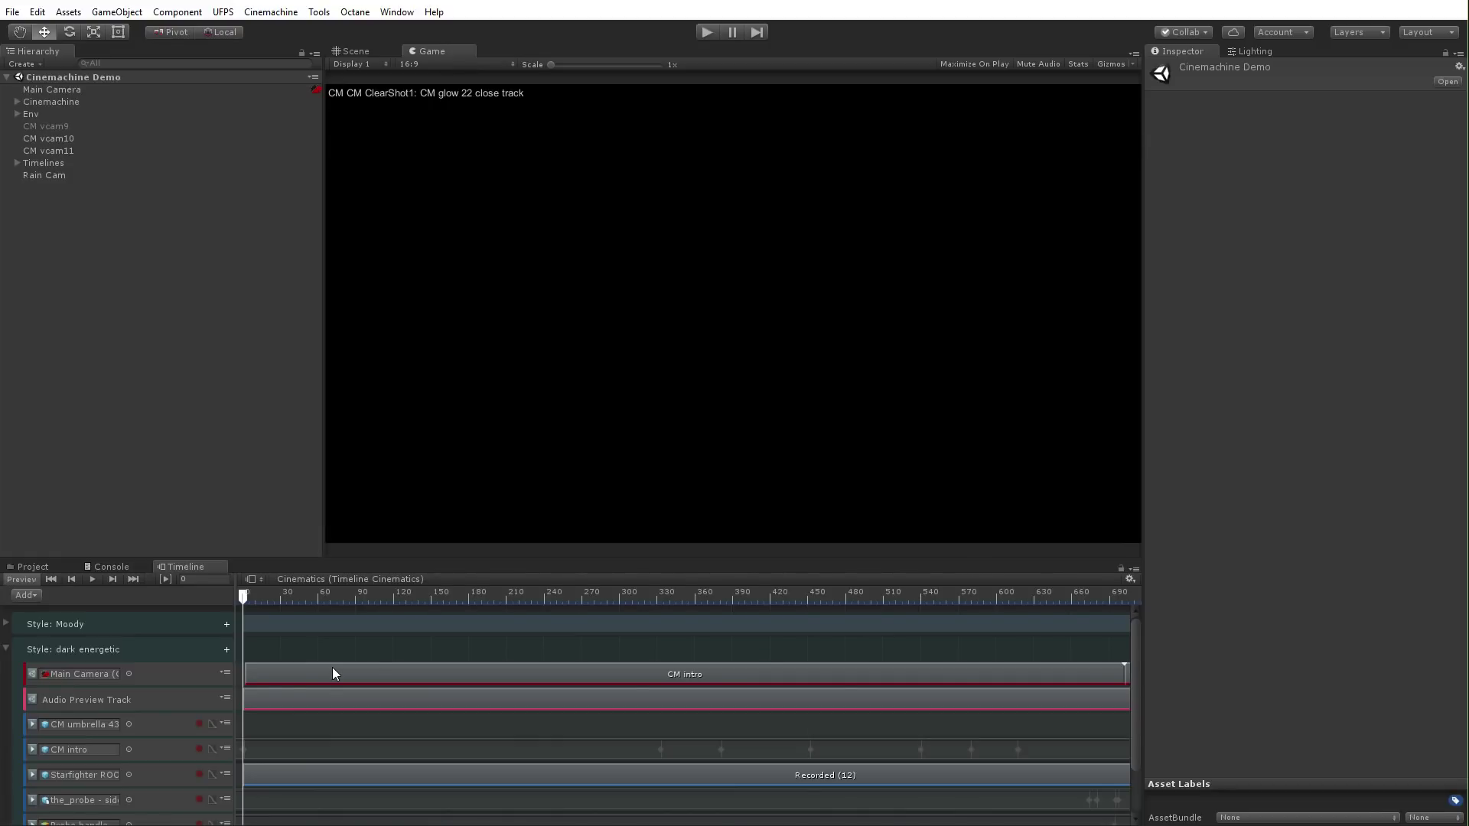
Mute the dark energetic Main Camera and Audio Preview tracks, then collapse that group
click(176, 672)
shift+click(159, 696)
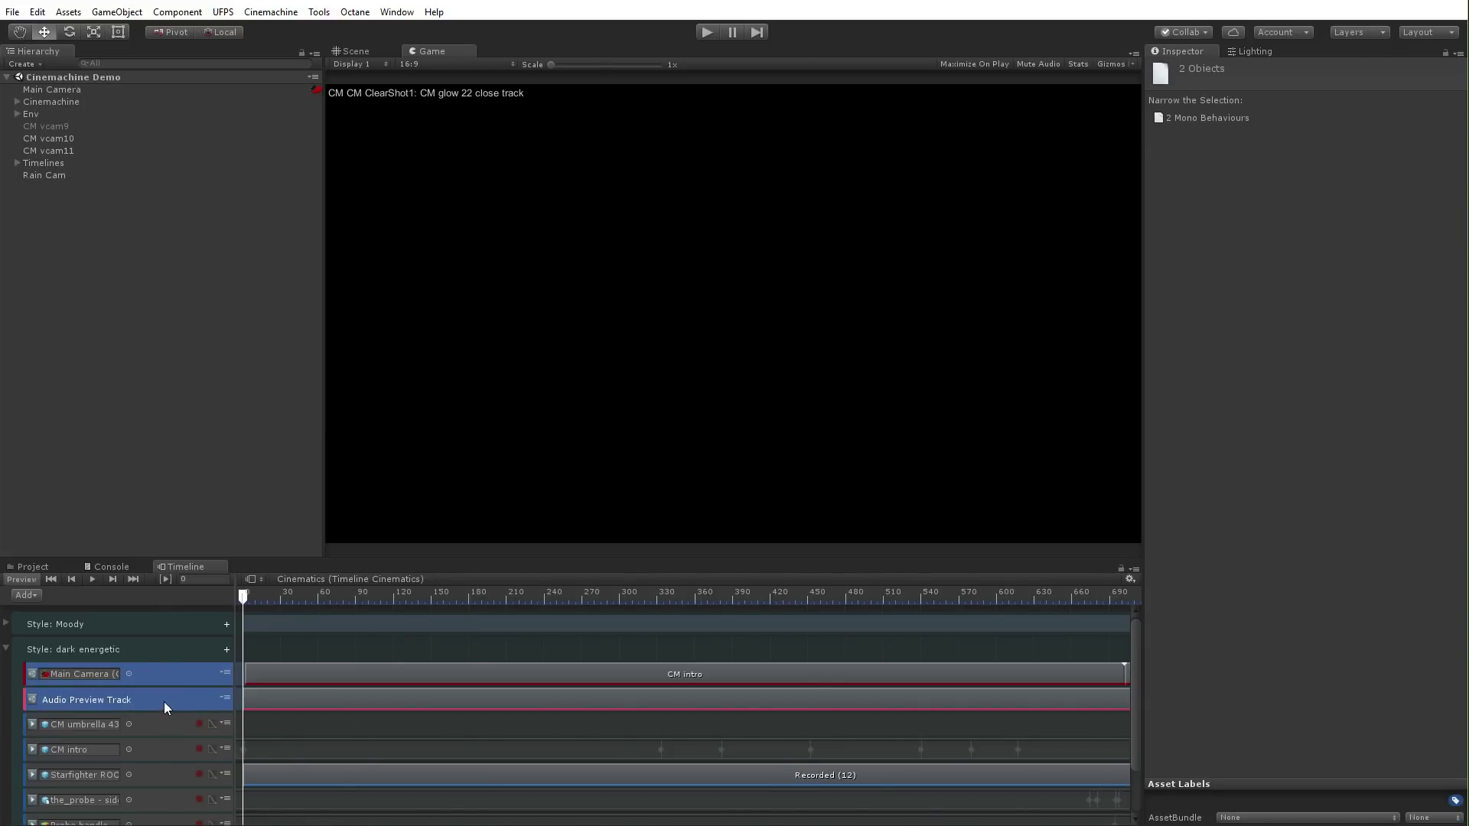
key(m)
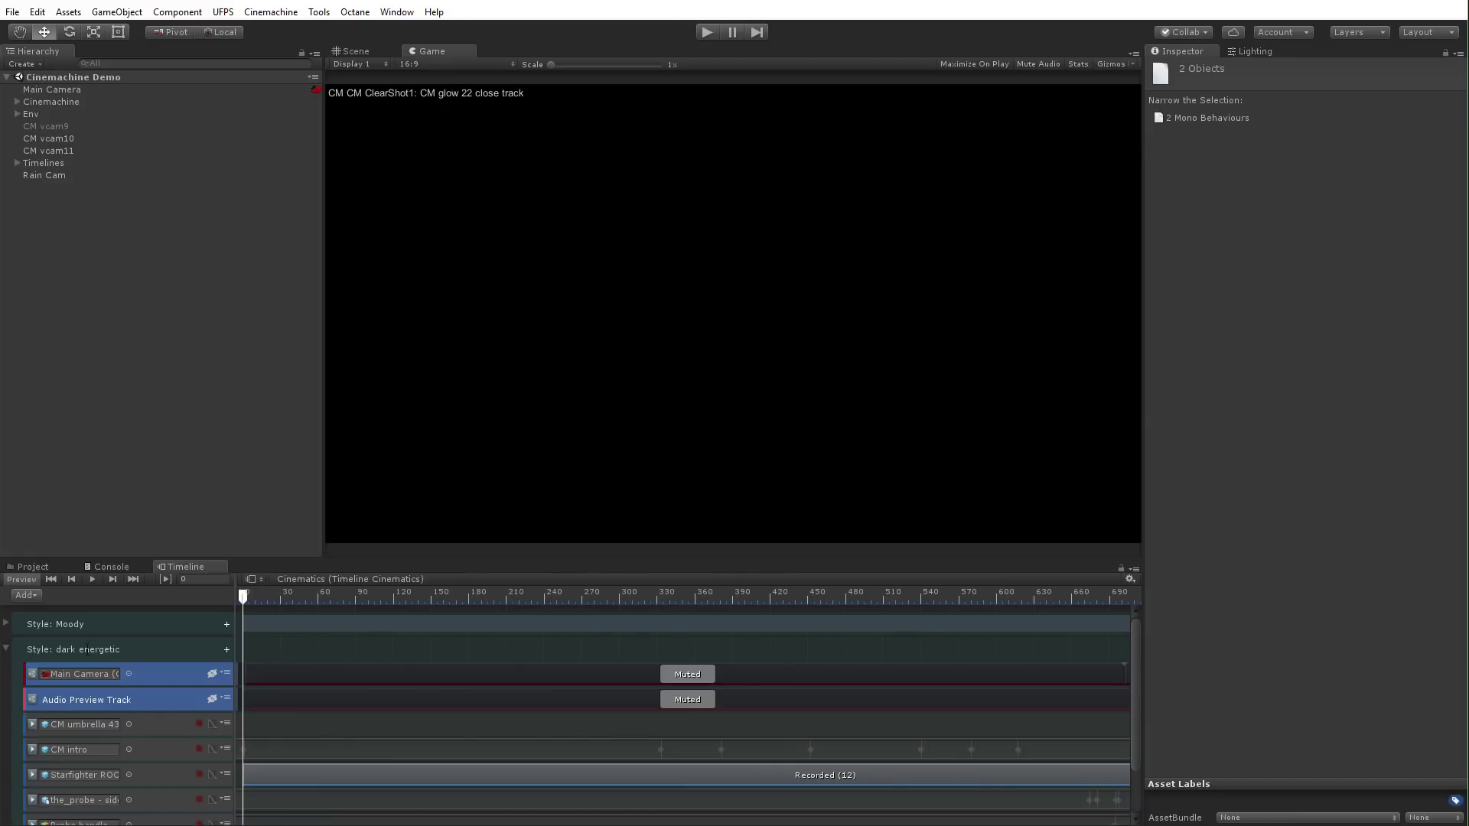
click(7, 650)
Expand Style: Moody and unmute its Main Camera and Audio Preview tracks
click(6, 625)
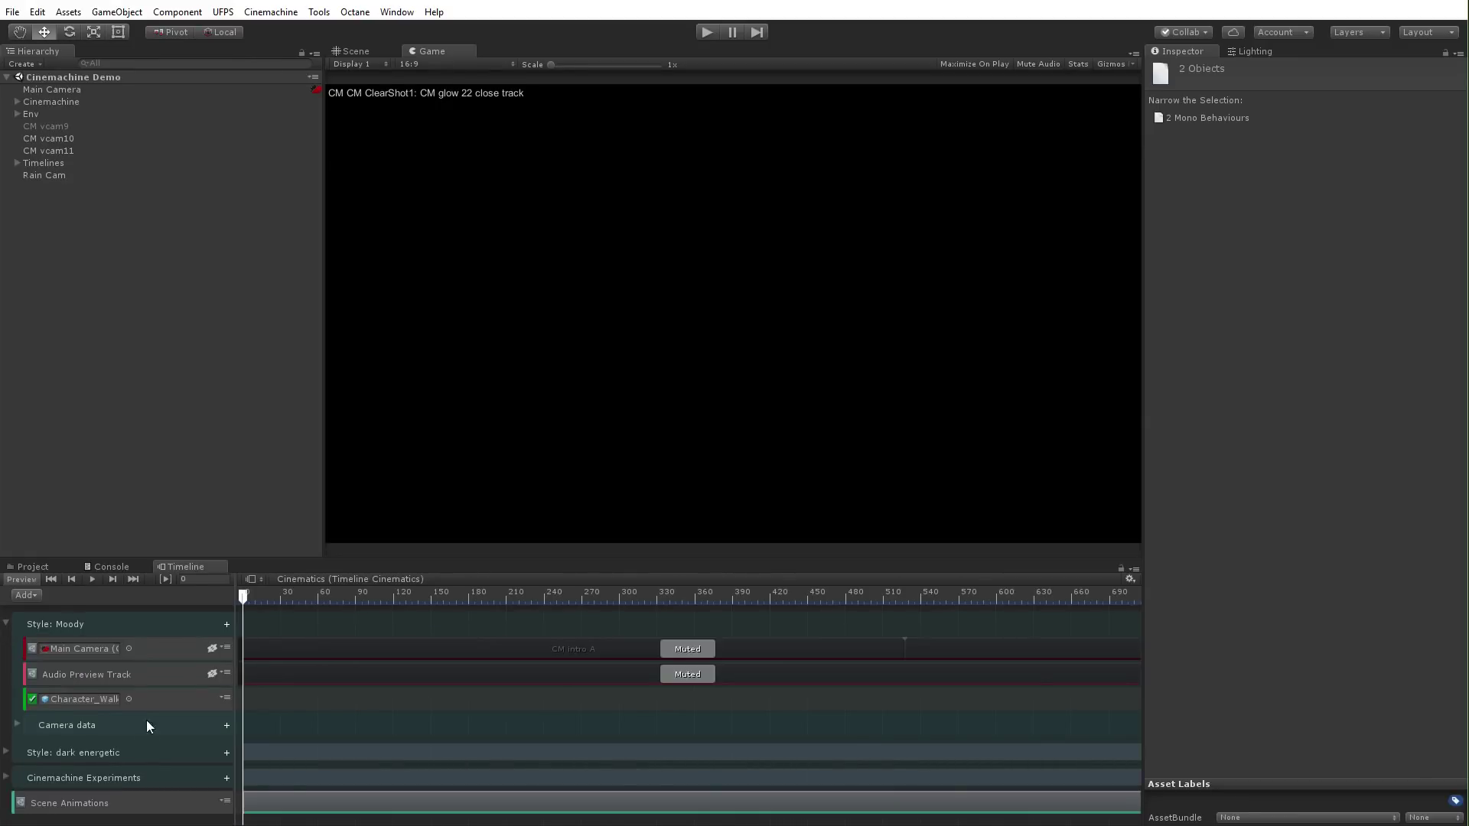
click(172, 648)
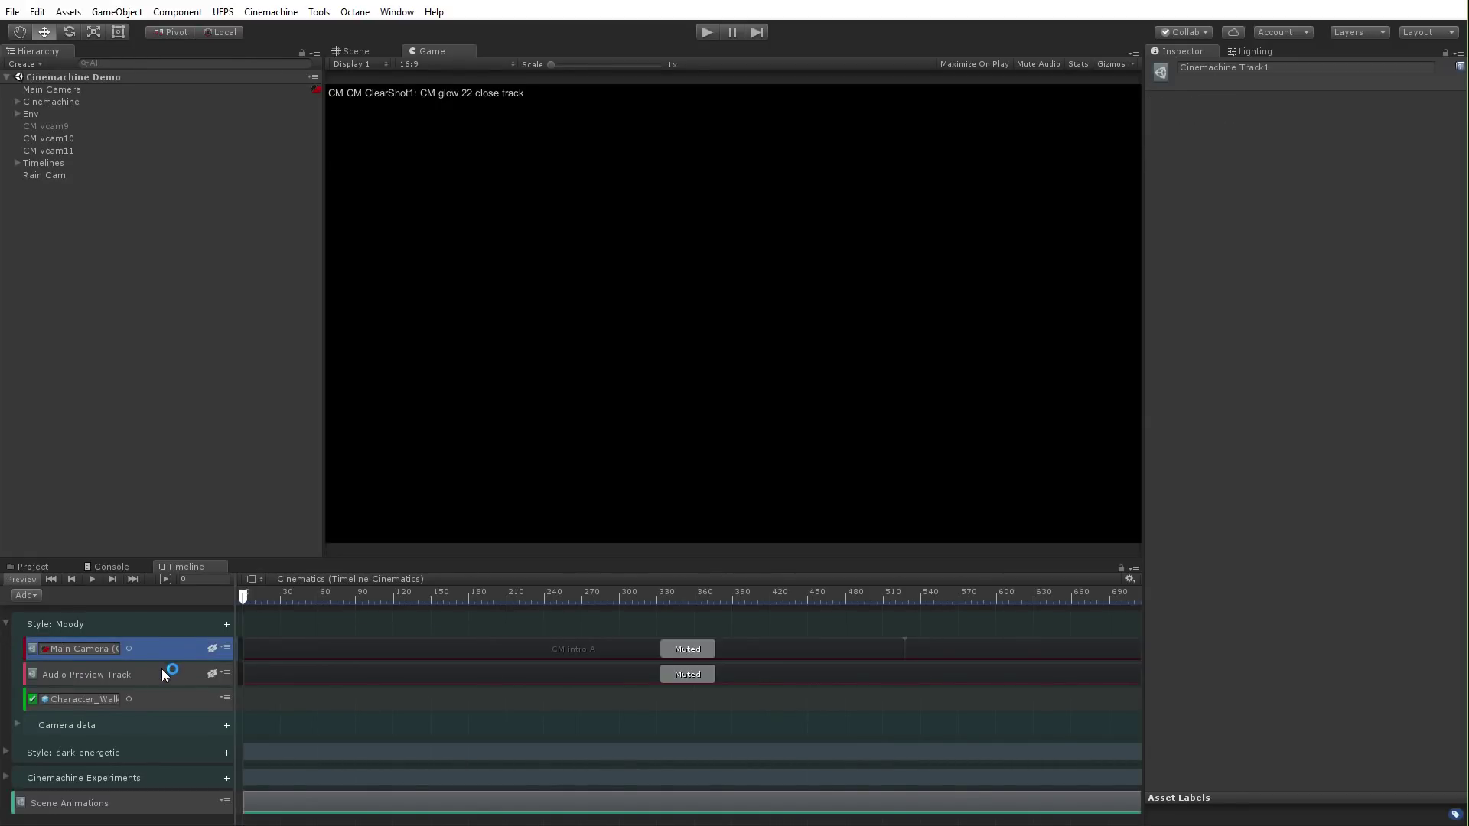
ctrl+click(158, 678)
key(m)
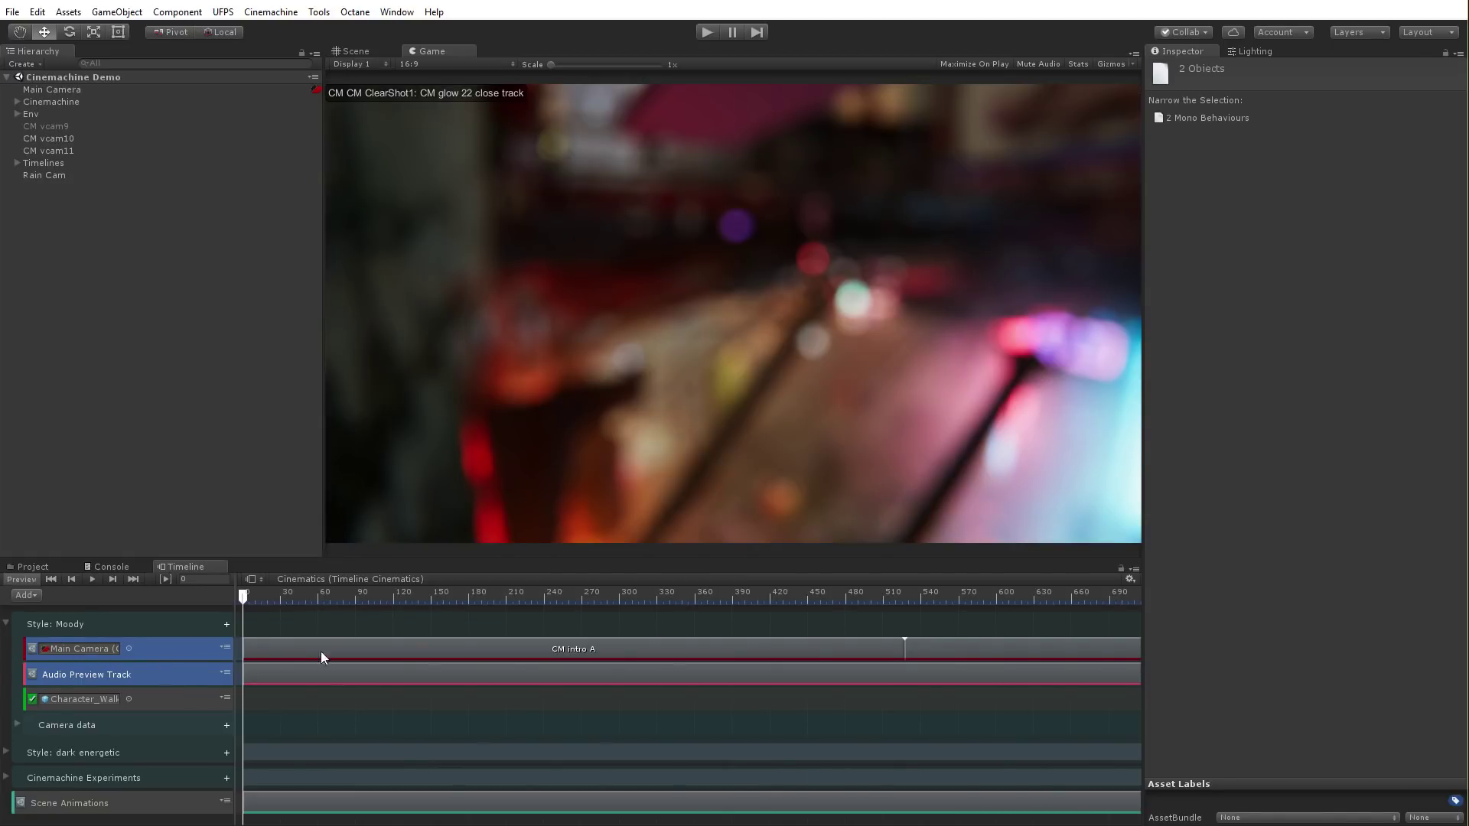
Inspect the CM intro A, feet, umbrella and rack on guy clips, then scrub past frame 1781
scroll(838, 705, down, 10)
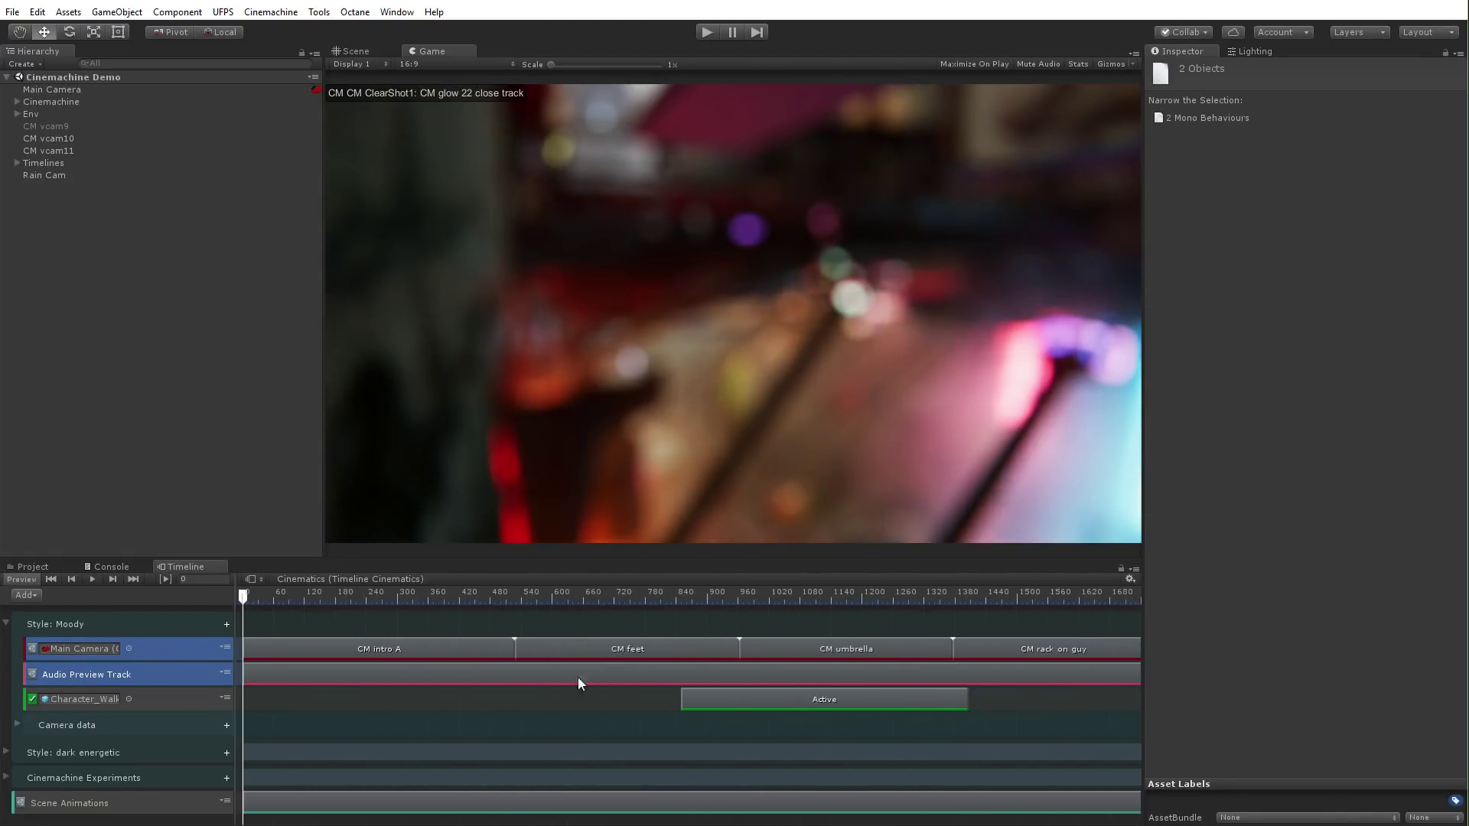
click(416, 652)
click(588, 651)
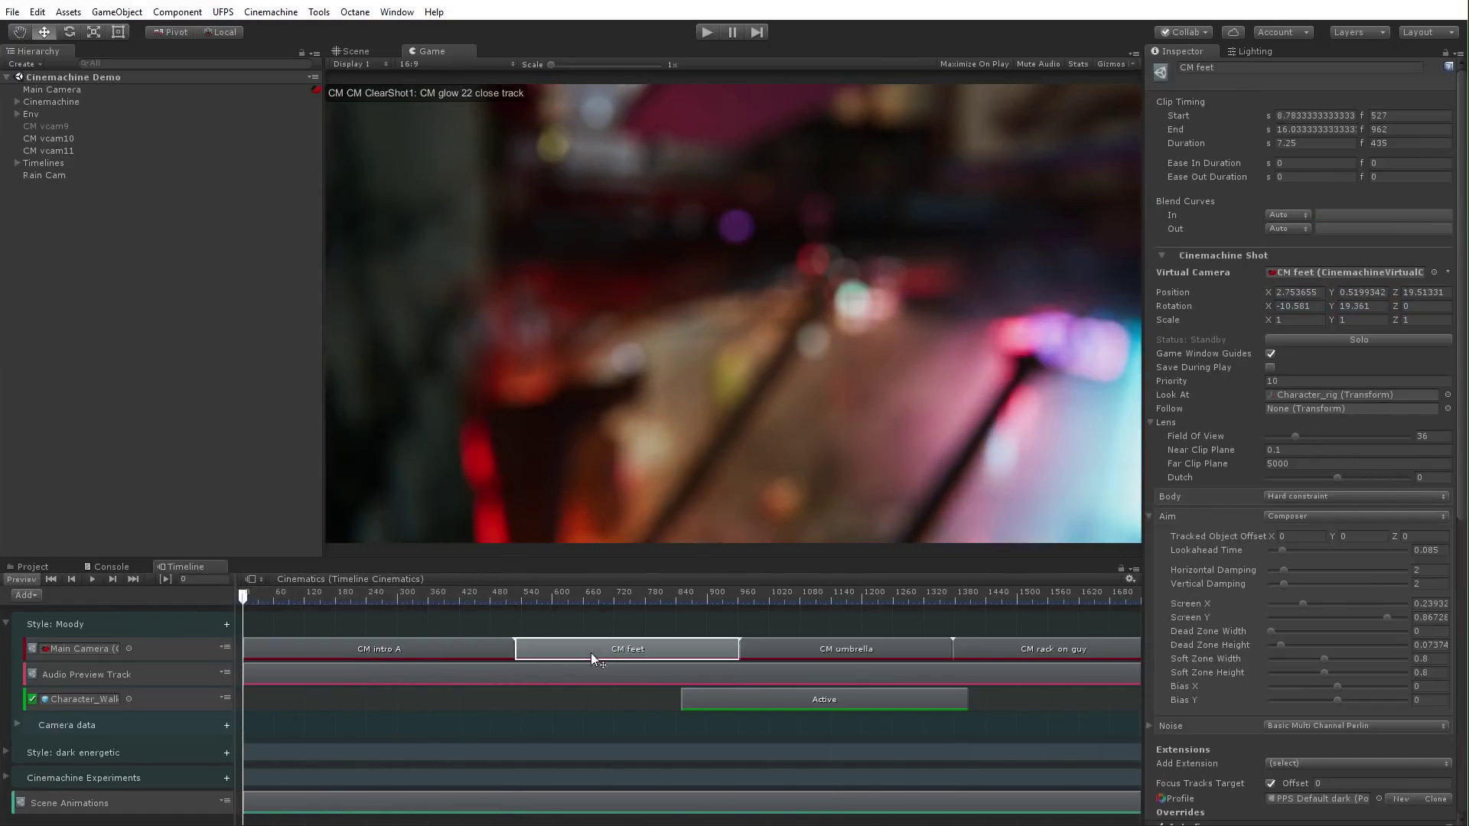
click(845, 650)
click(1000, 645)
scroll(601, 732, down, 2)
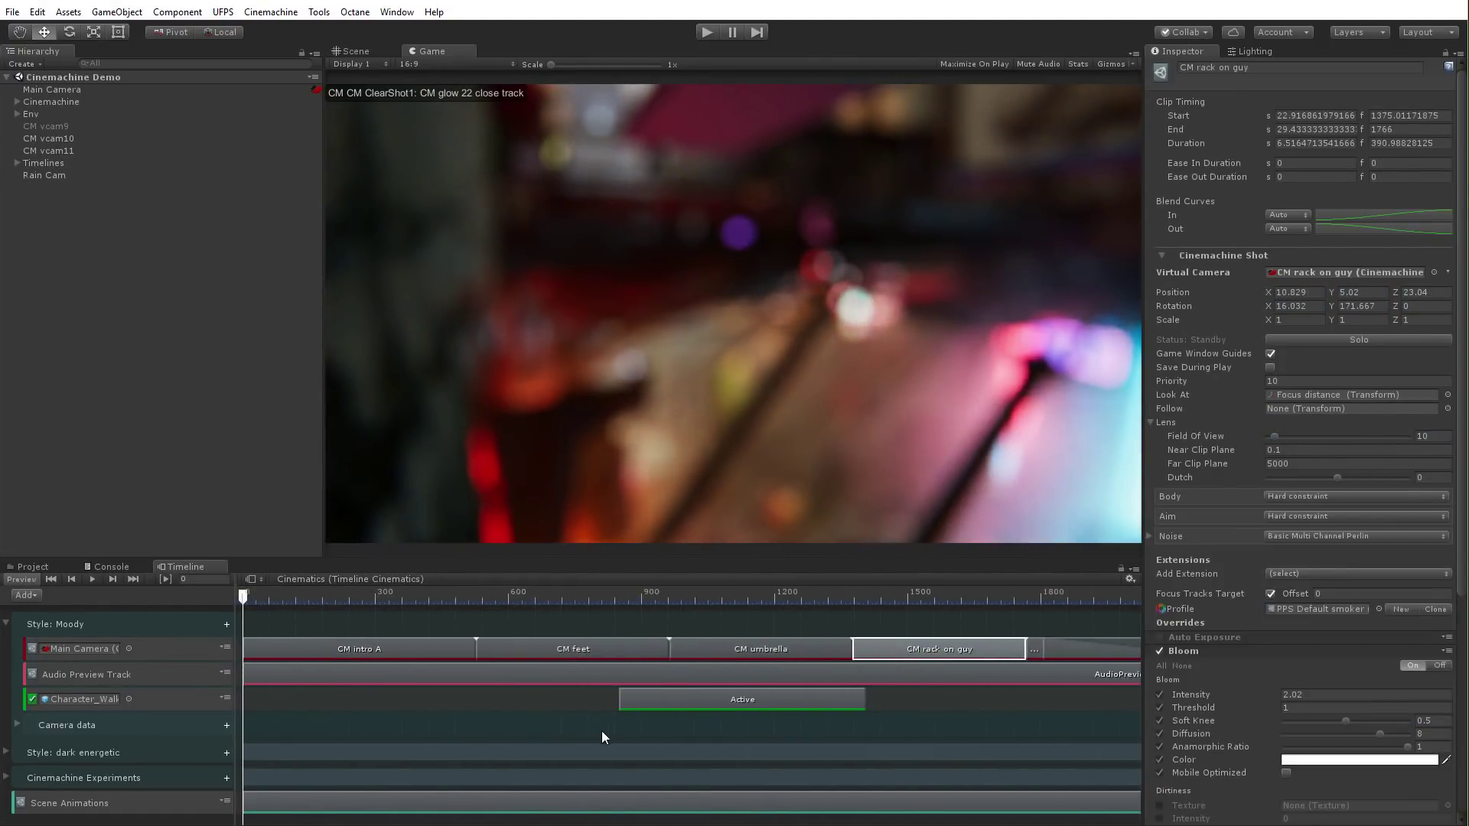
scroll(600, 731, down, 3)
click(792, 598)
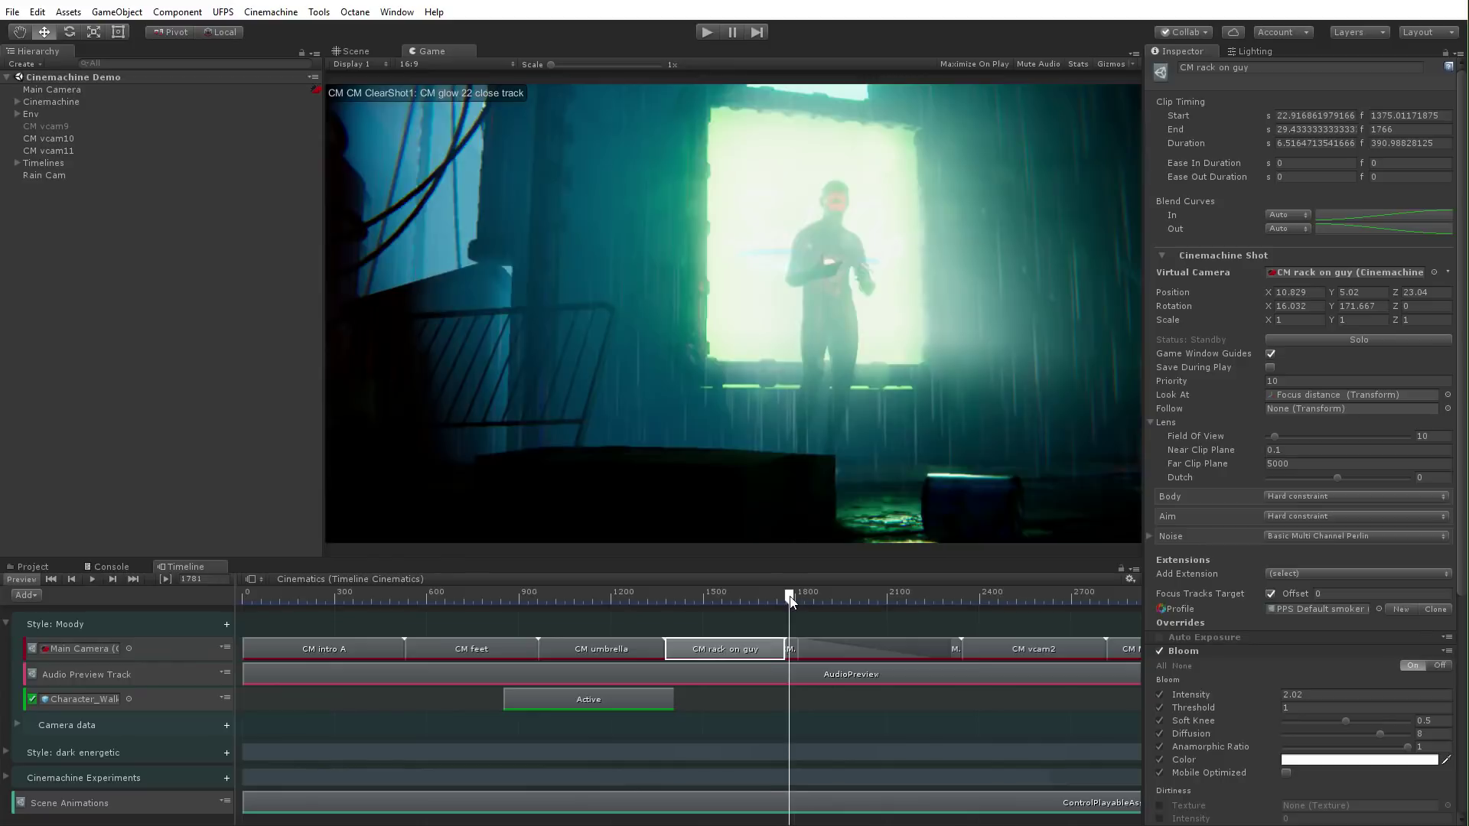
drag(792, 600, 897, 594)
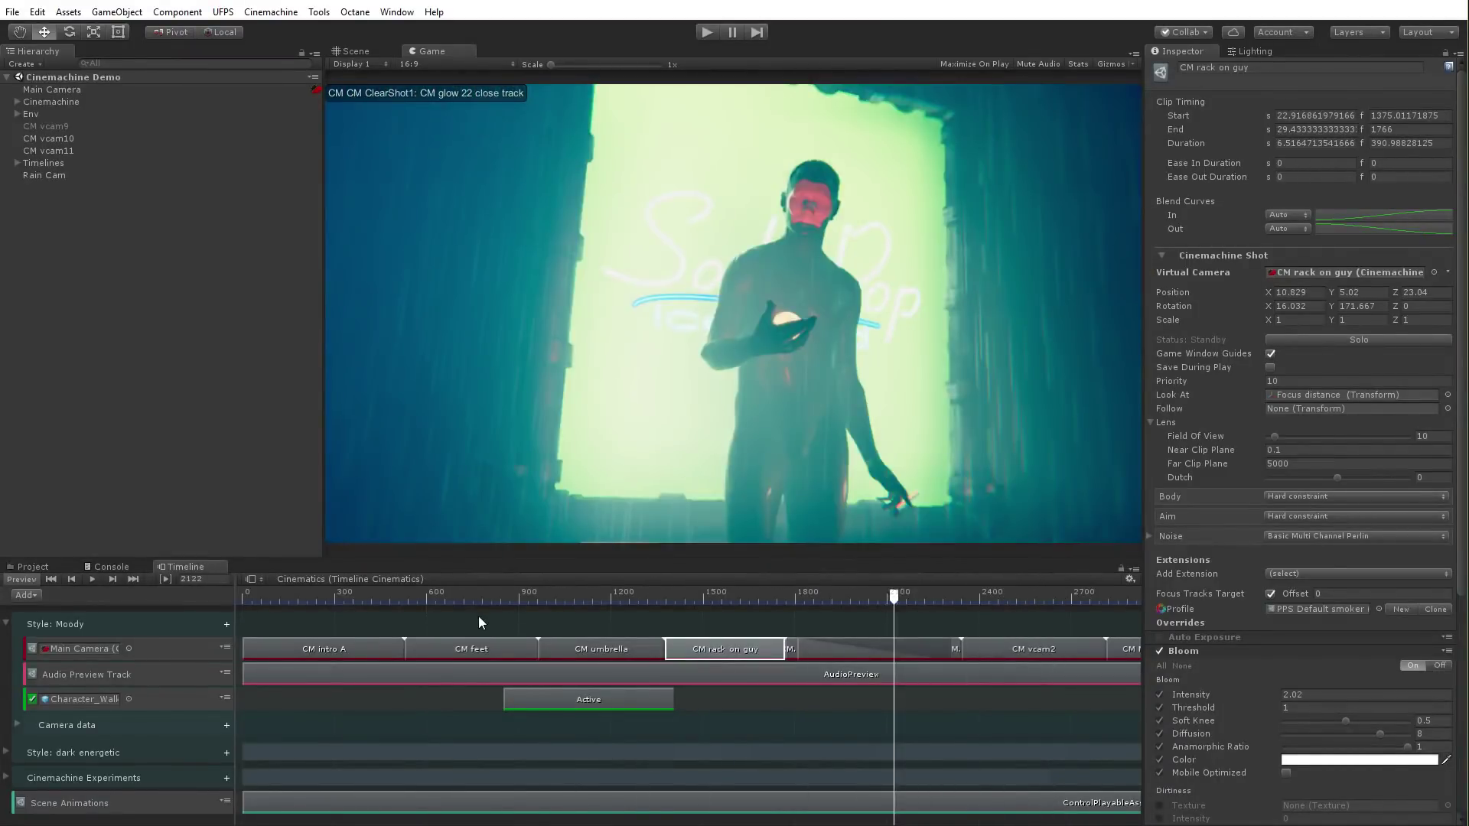
Rewind the playhead to frame 0 and enter Play mode
drag(422, 591, 239, 595)
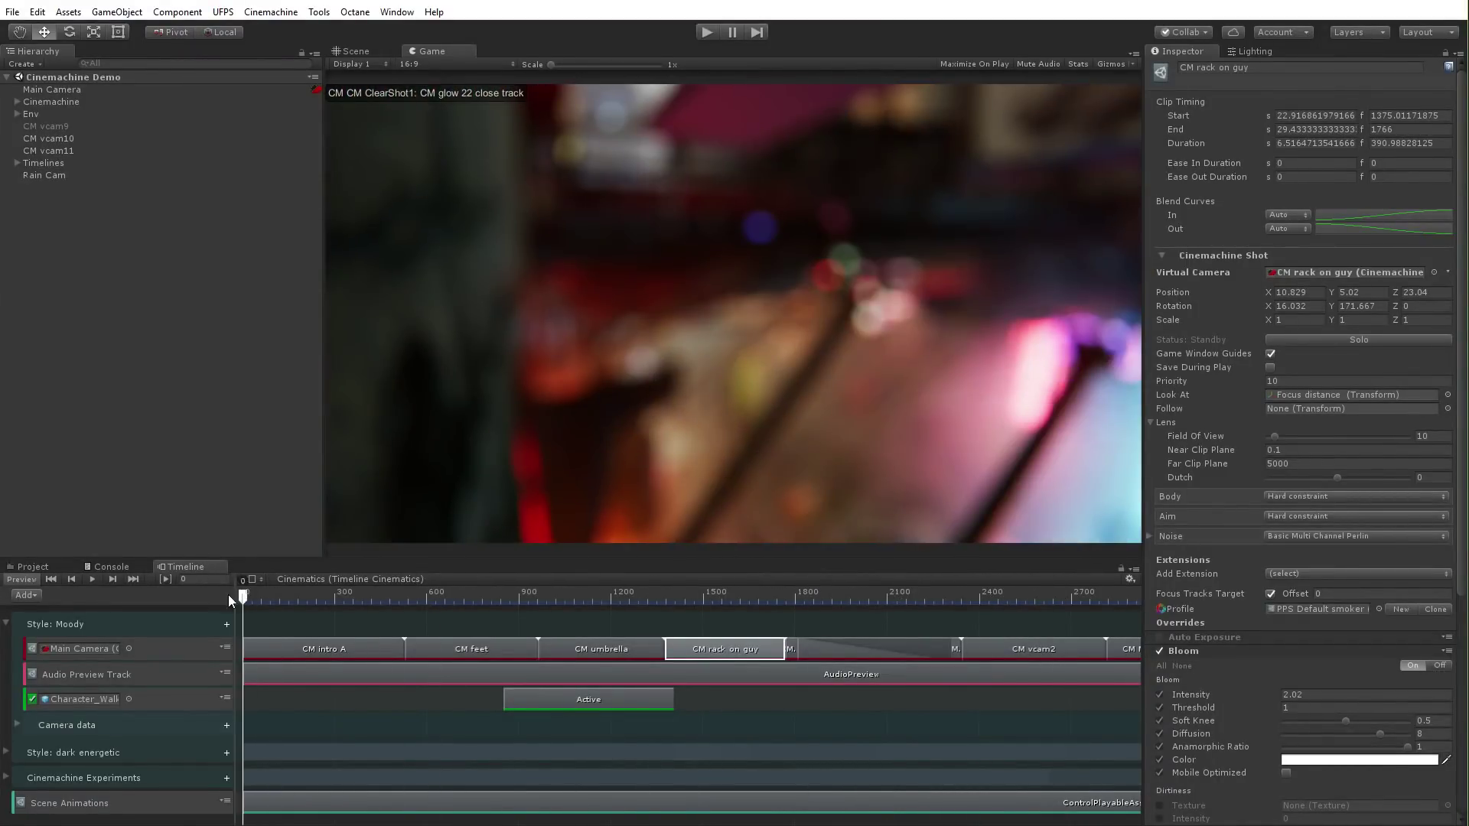
click(705, 33)
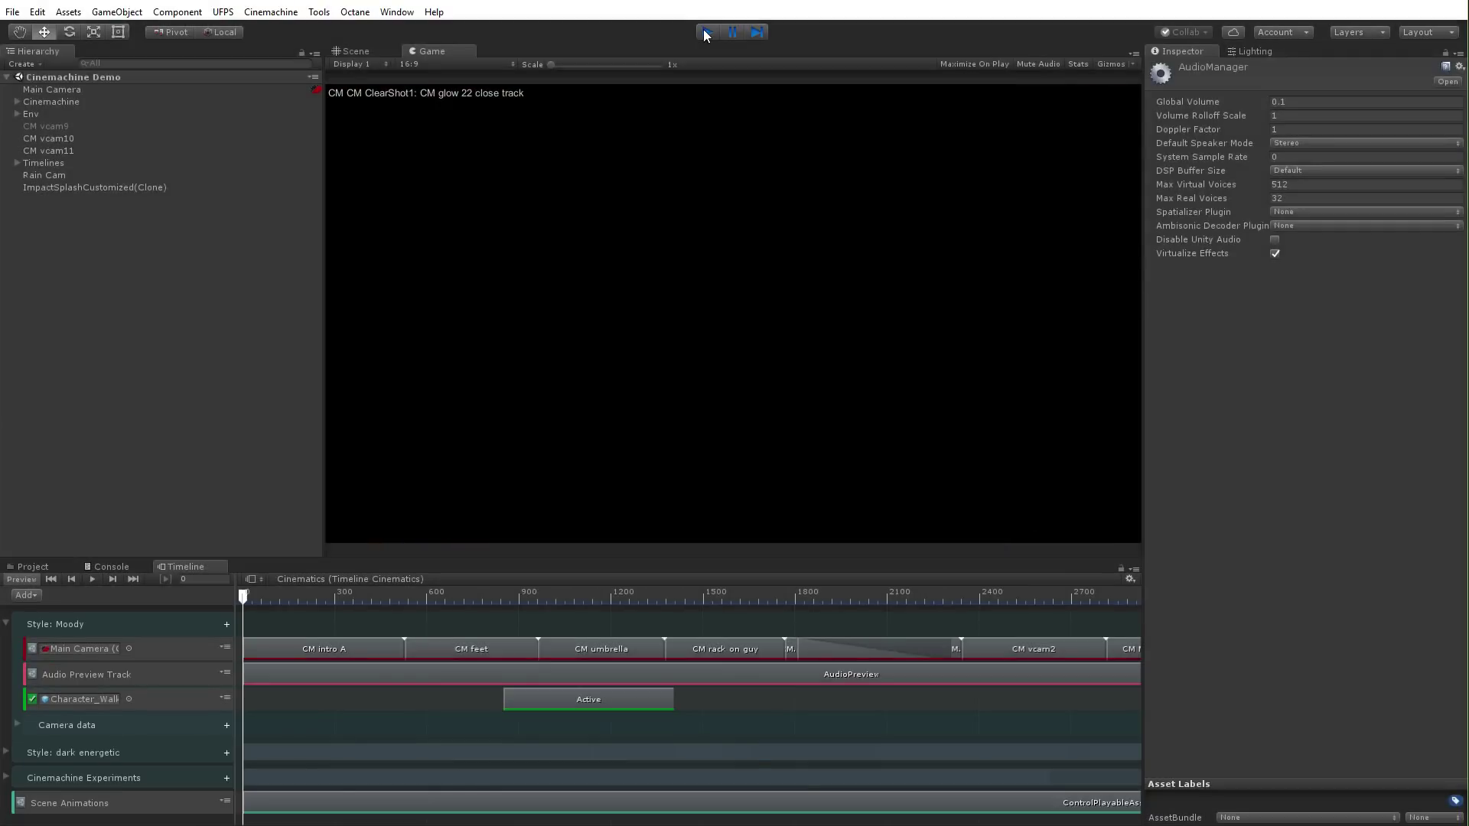
Exit Play mode to return to editing the Cinemachine Demo scene
click(706, 32)
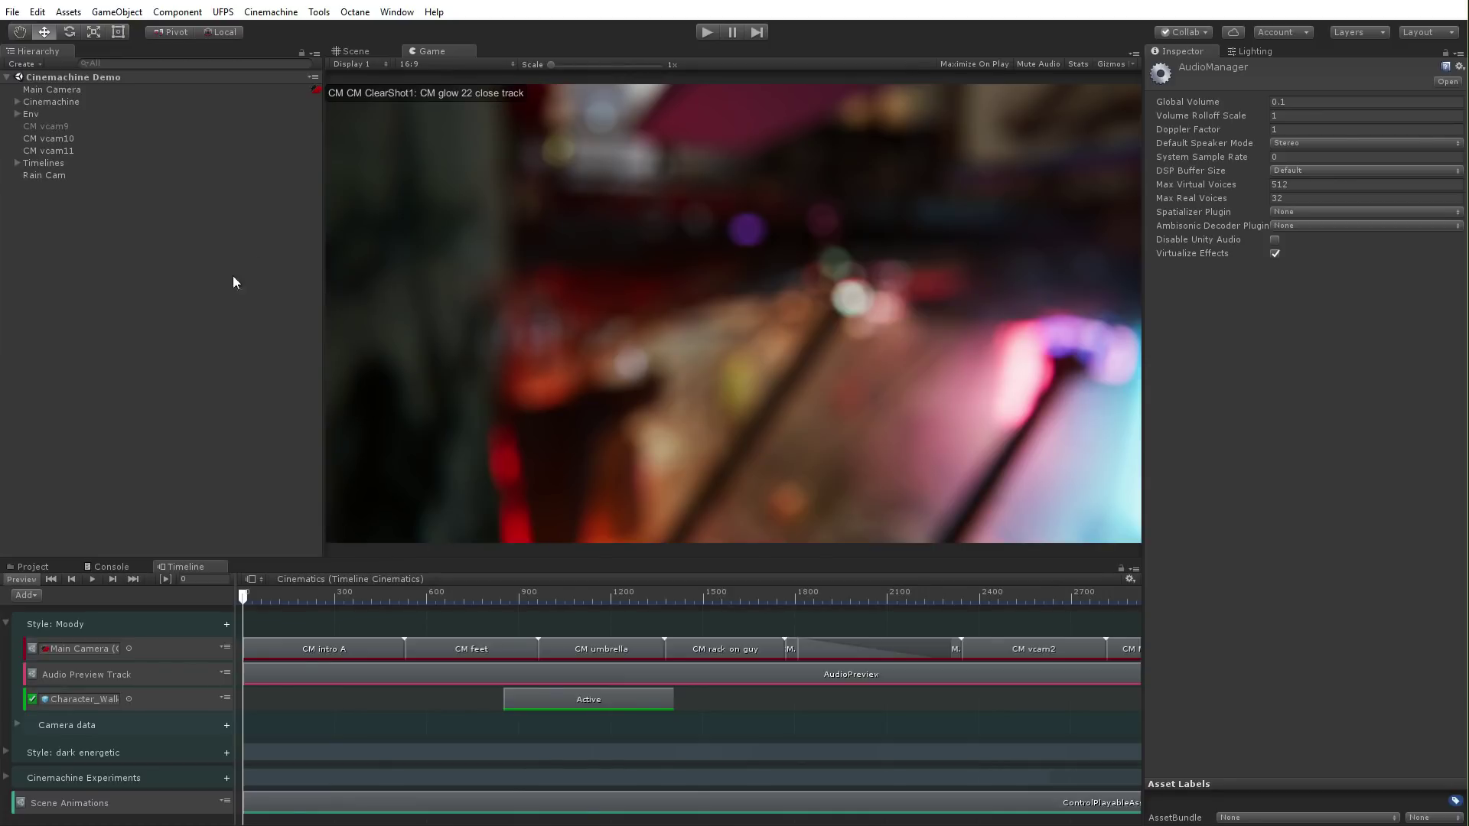
Open the progress scene from the Scenes folder
click(32, 567)
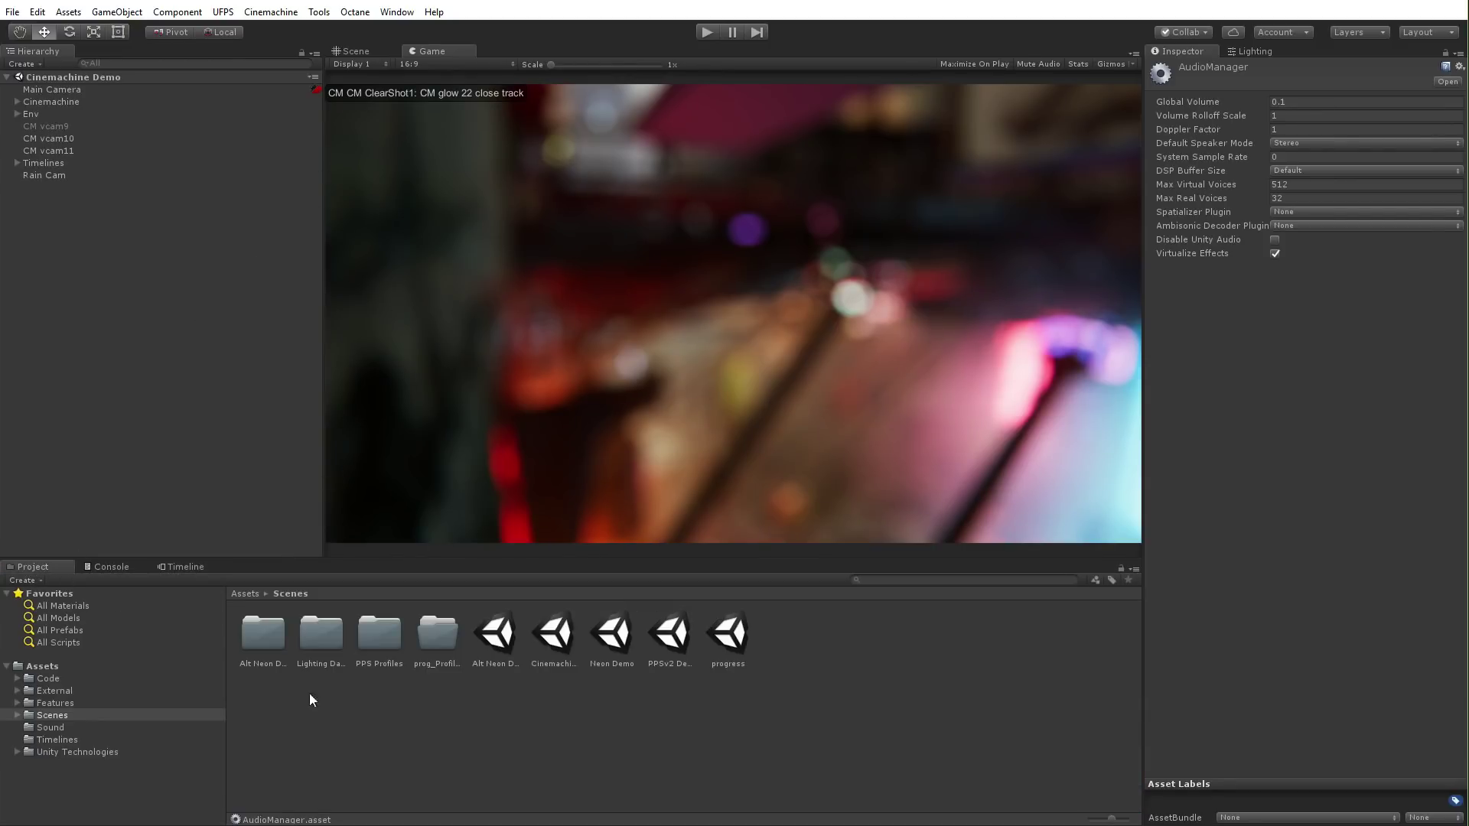
click(729, 637)
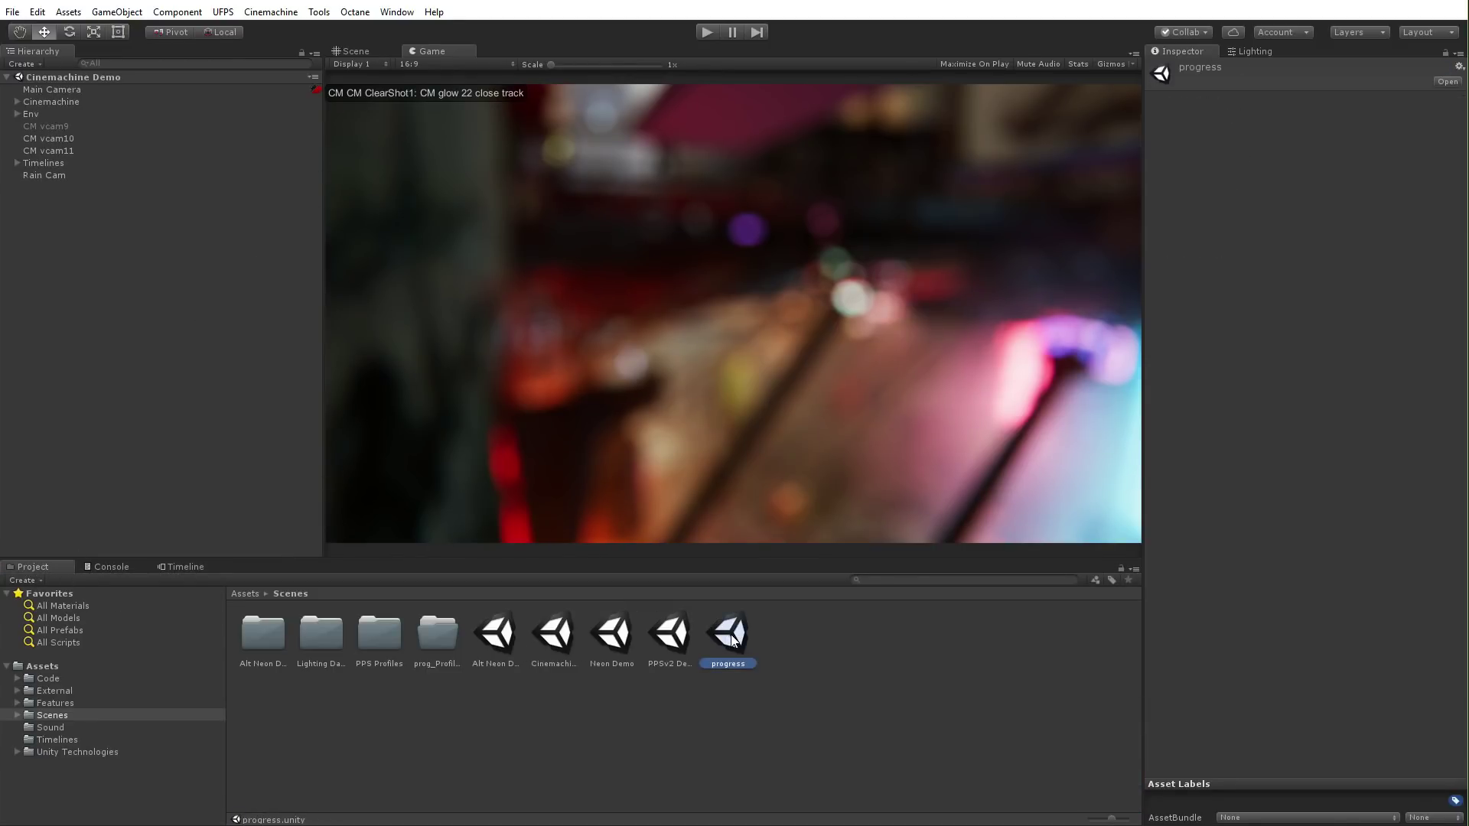
double_click(732, 639)
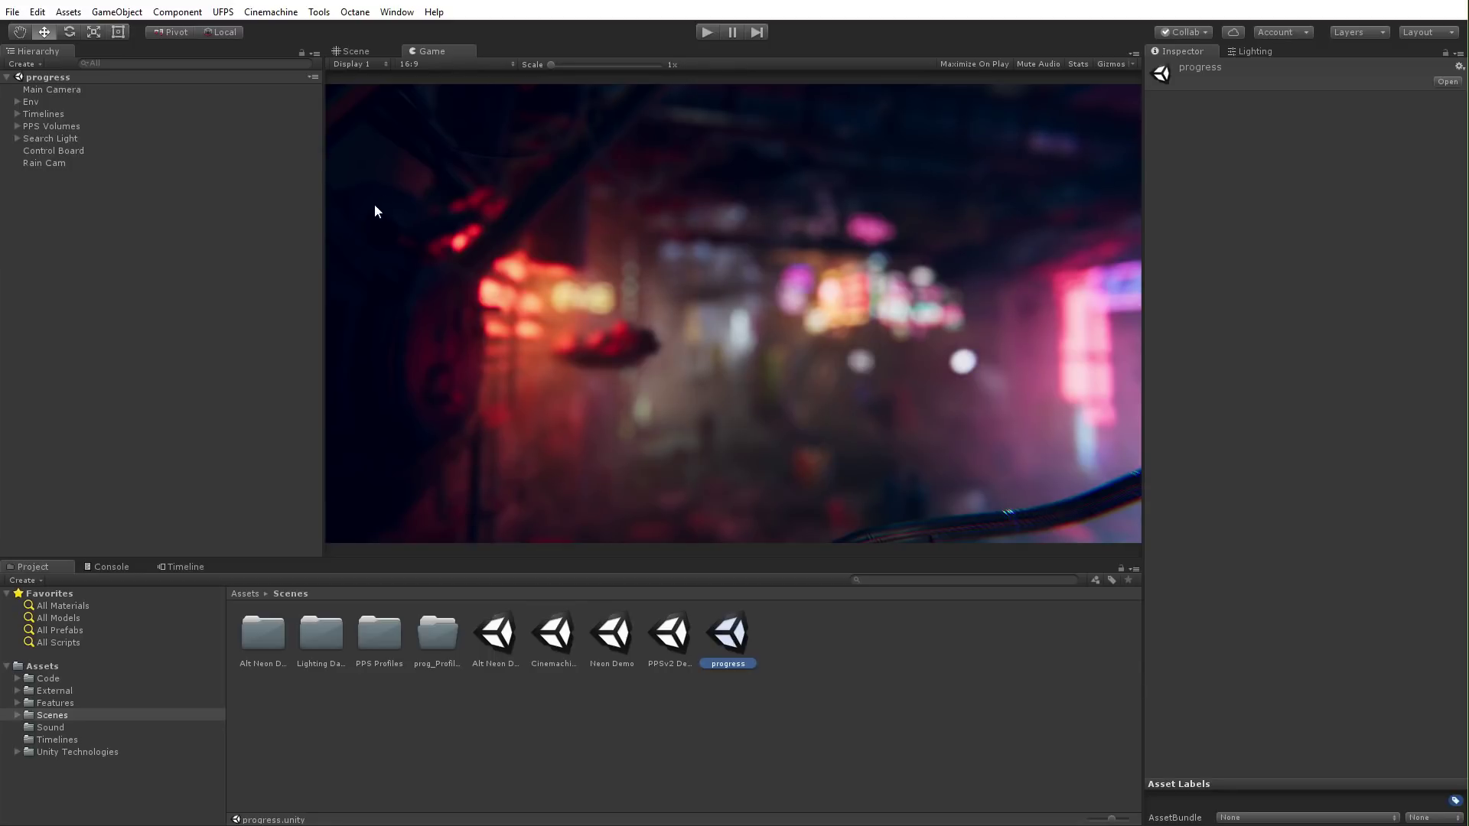
Disable the Post Process Volume on Search Light > Search Light Body > Cone Collider
click(16, 138)
click(28, 150)
click(65, 187)
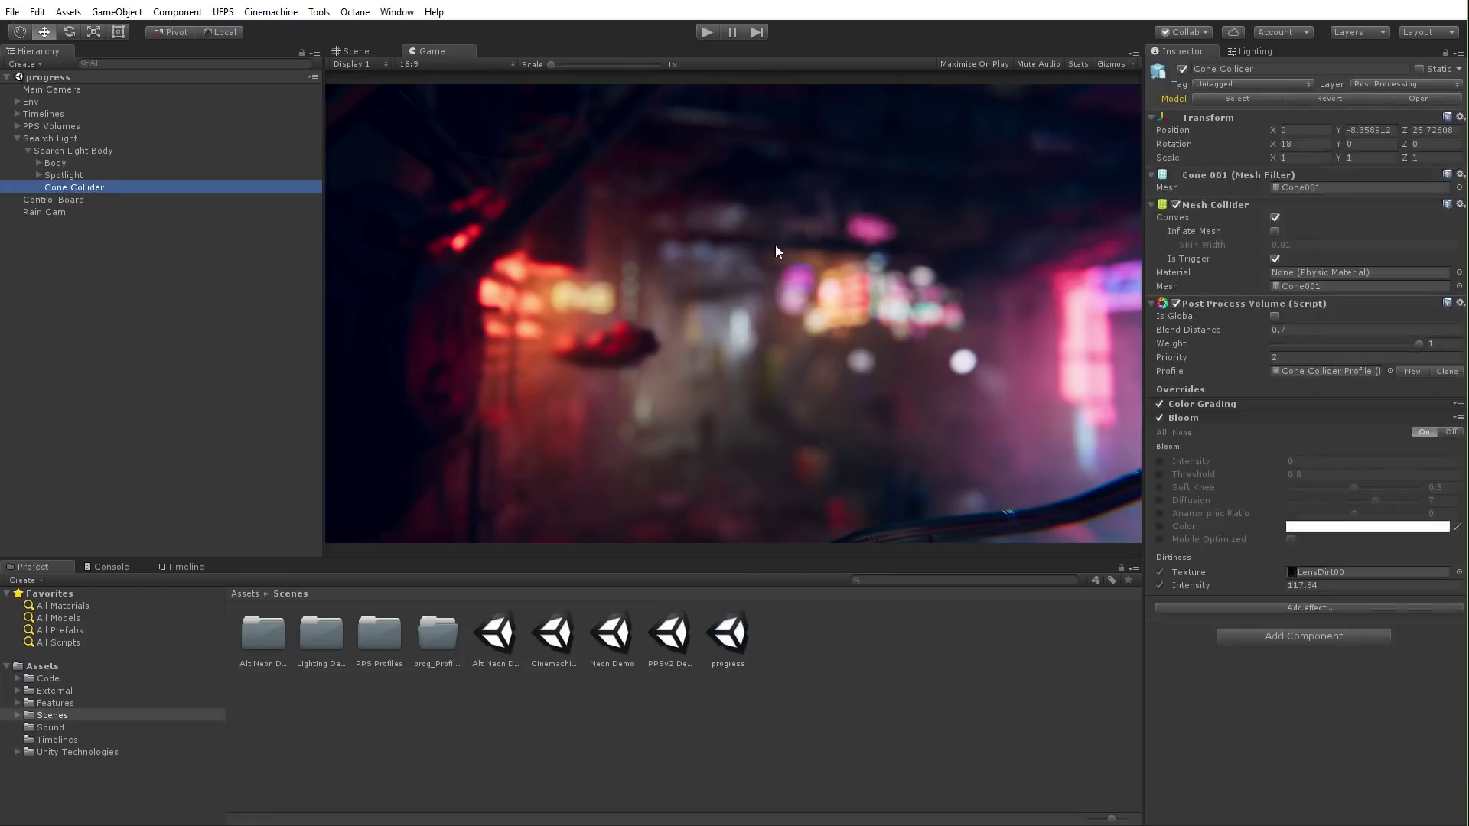
click(1176, 303)
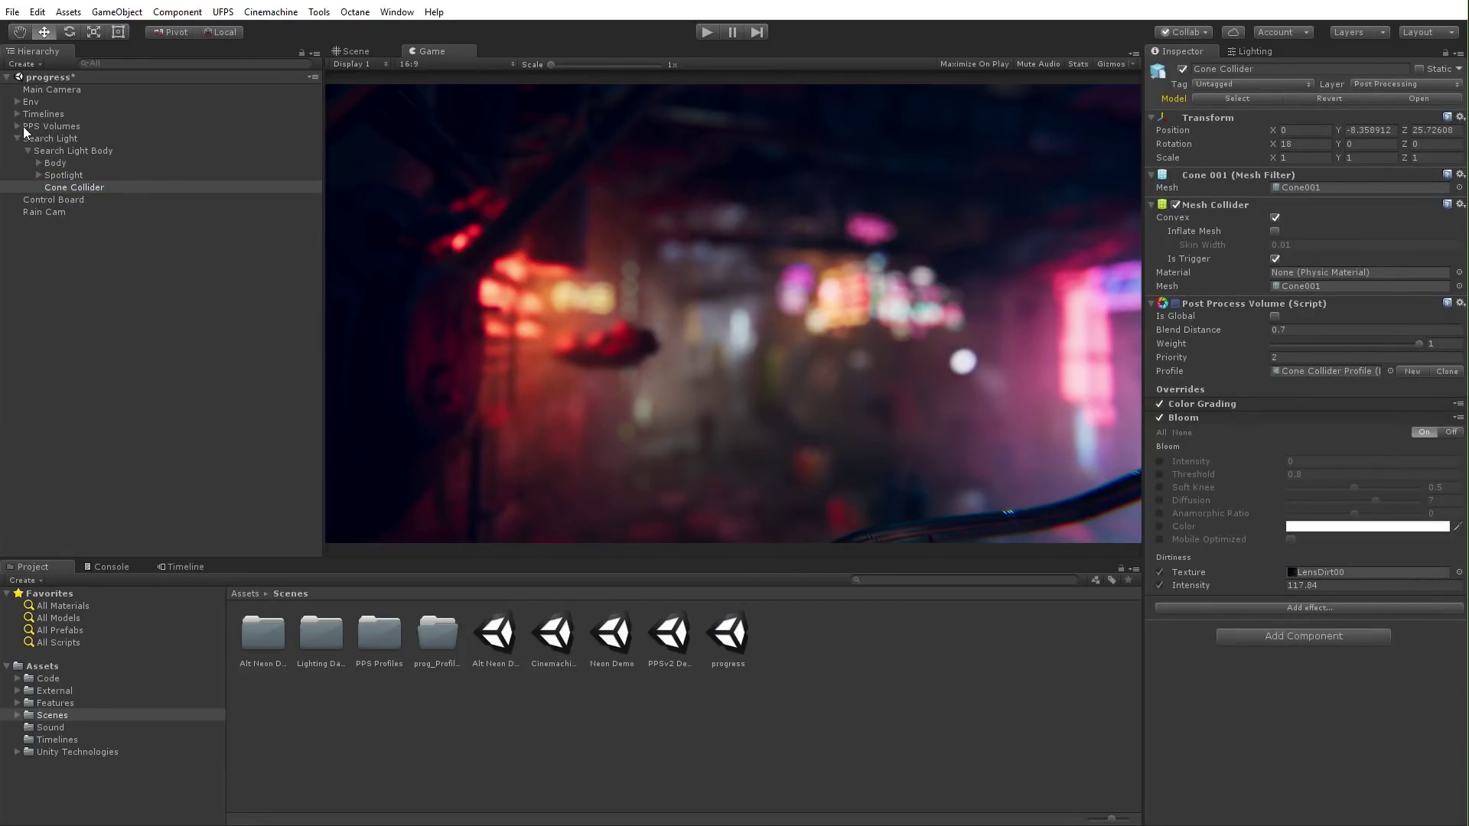
Switch the Scene view to 3D, select Control Board and turn people off
click(73, 200)
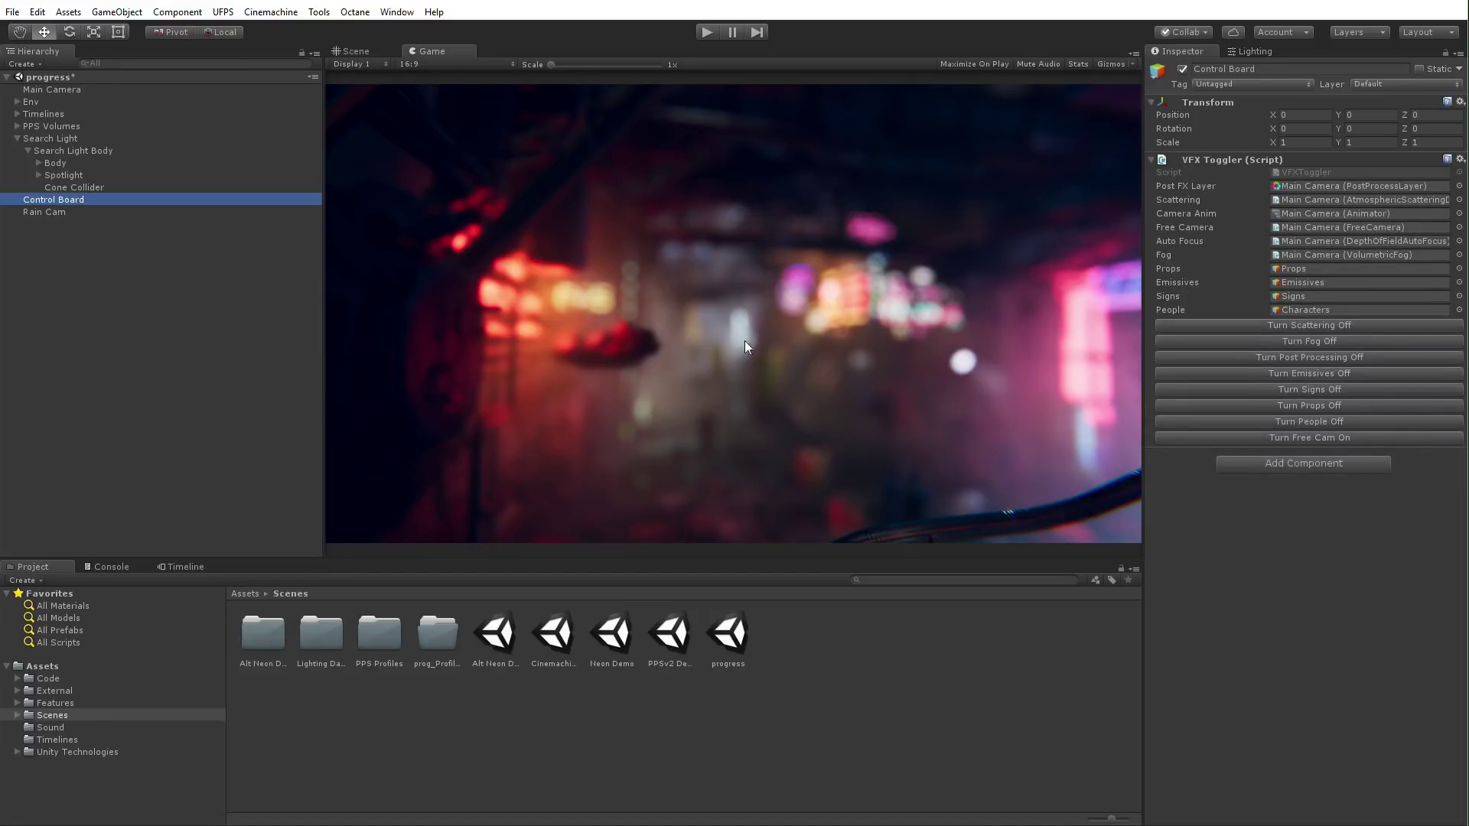
click(352, 51)
right_drag(687, 292, 341, 292)
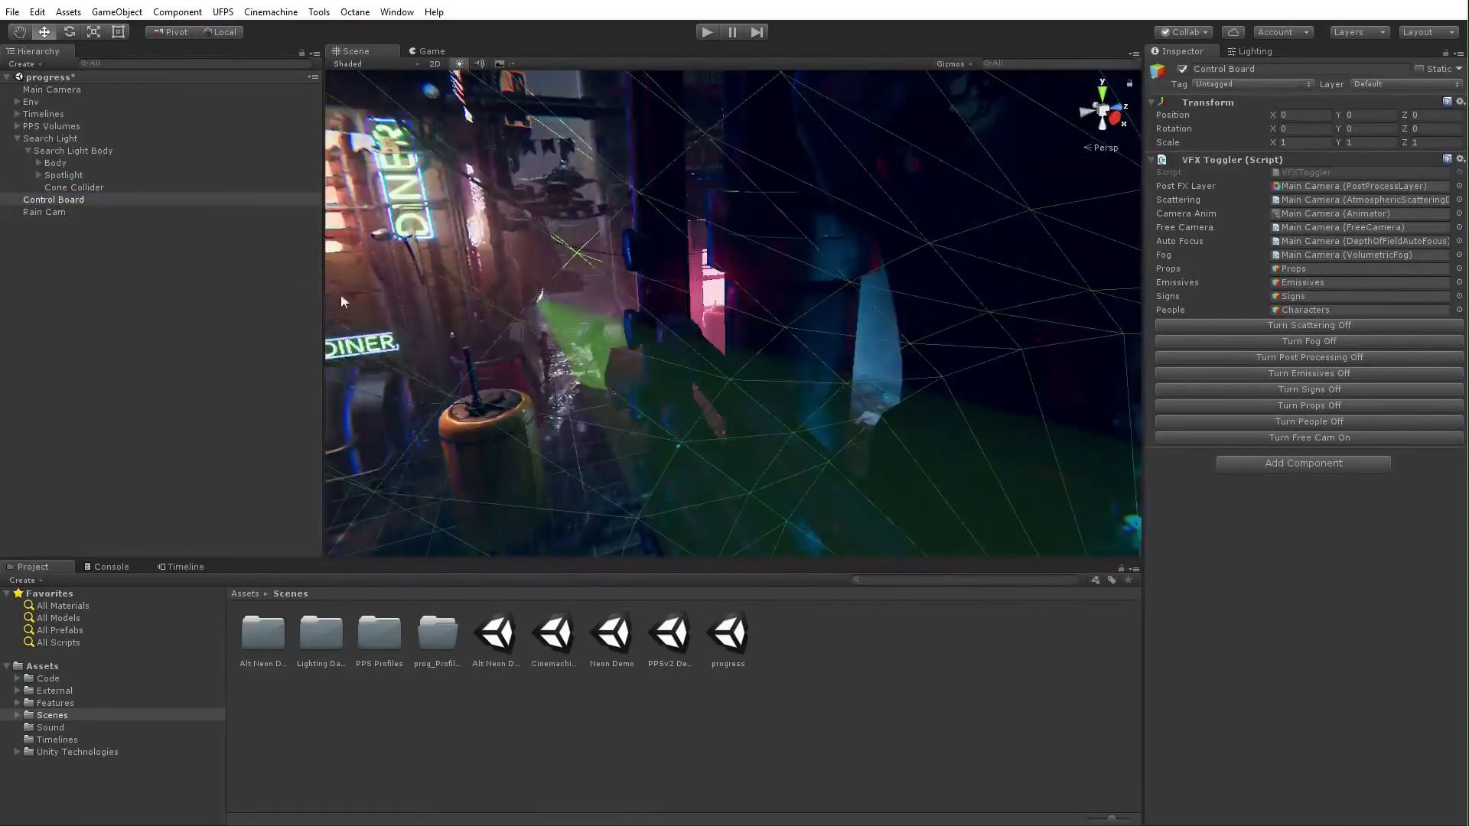
click(217, 332)
click(73, 200)
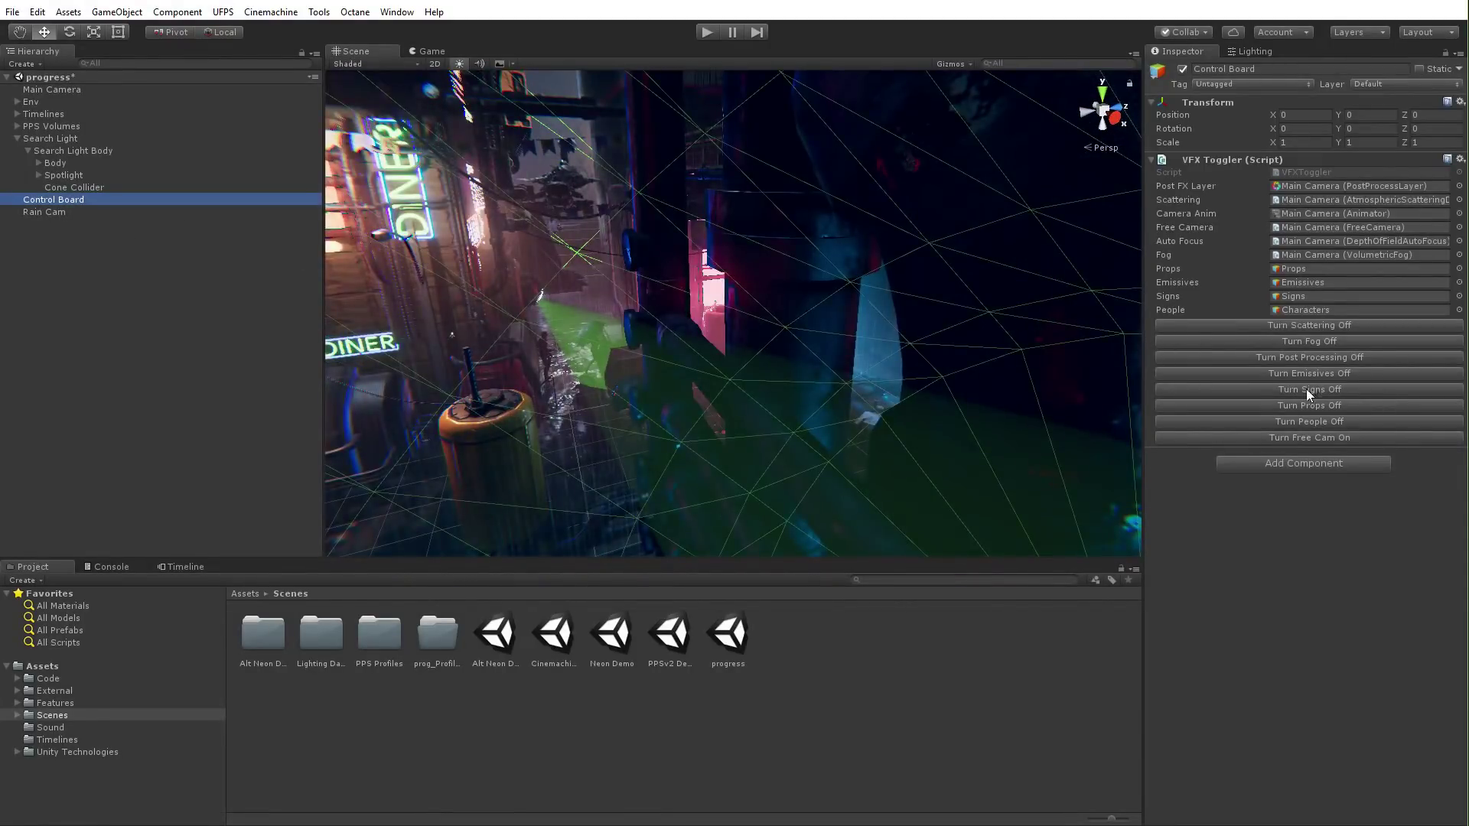
click(1321, 421)
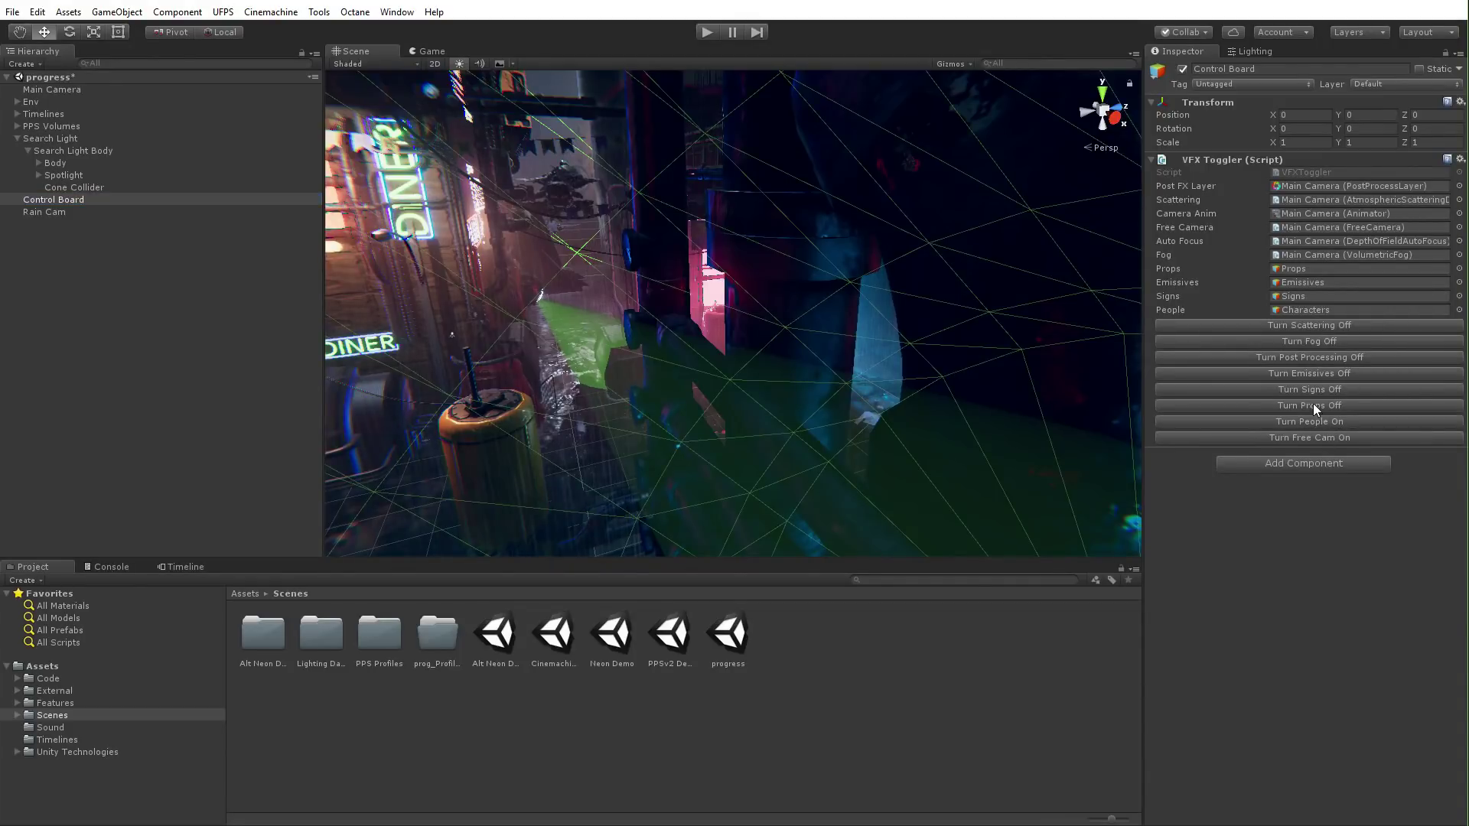
Turn off post processing, fog, scattering, emissives, signs and props on the Control Board
right_drag(863, 368, 766, 360)
click(1362, 356)
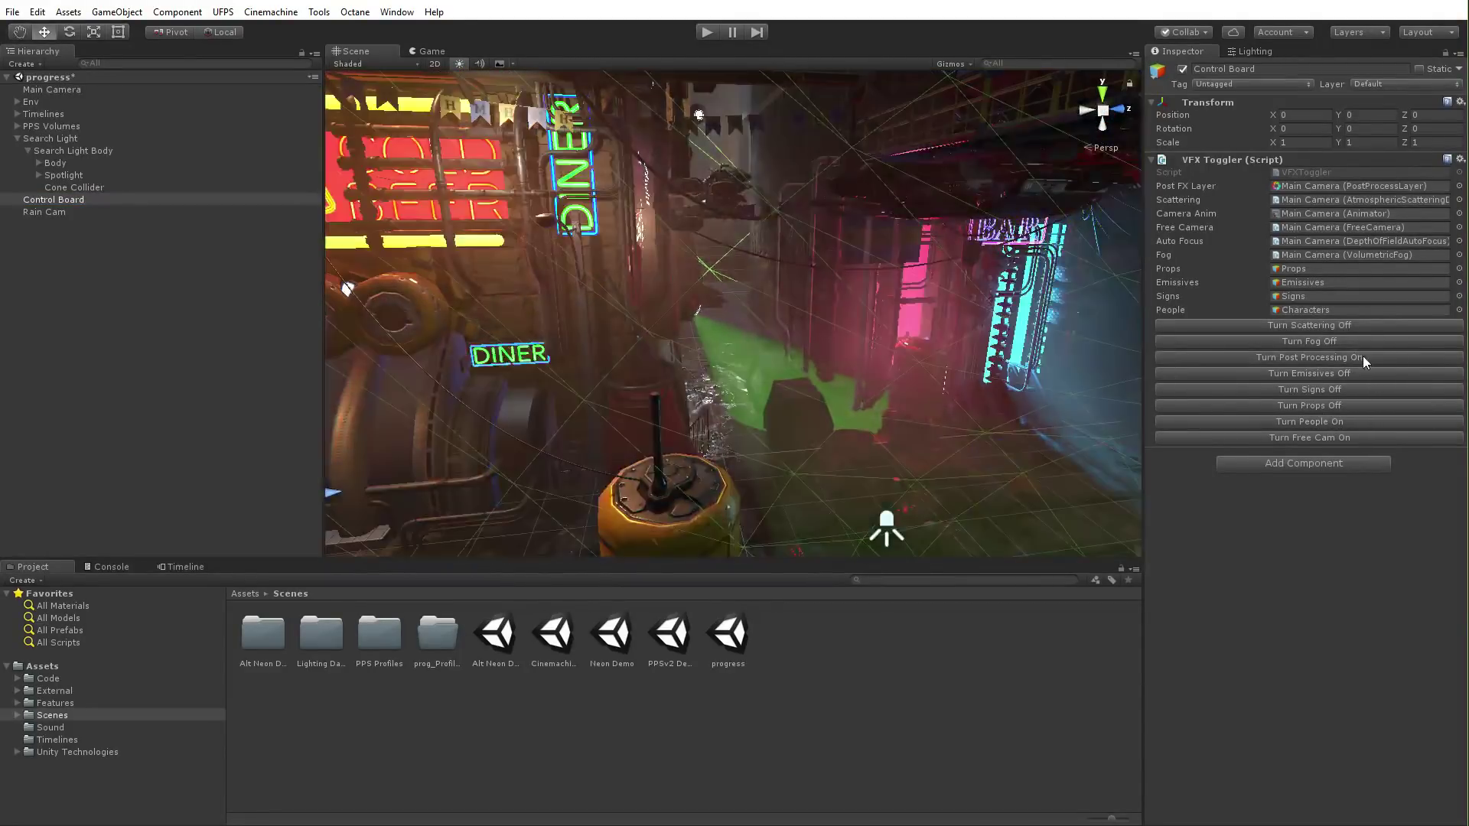
click(1343, 341)
click(1344, 326)
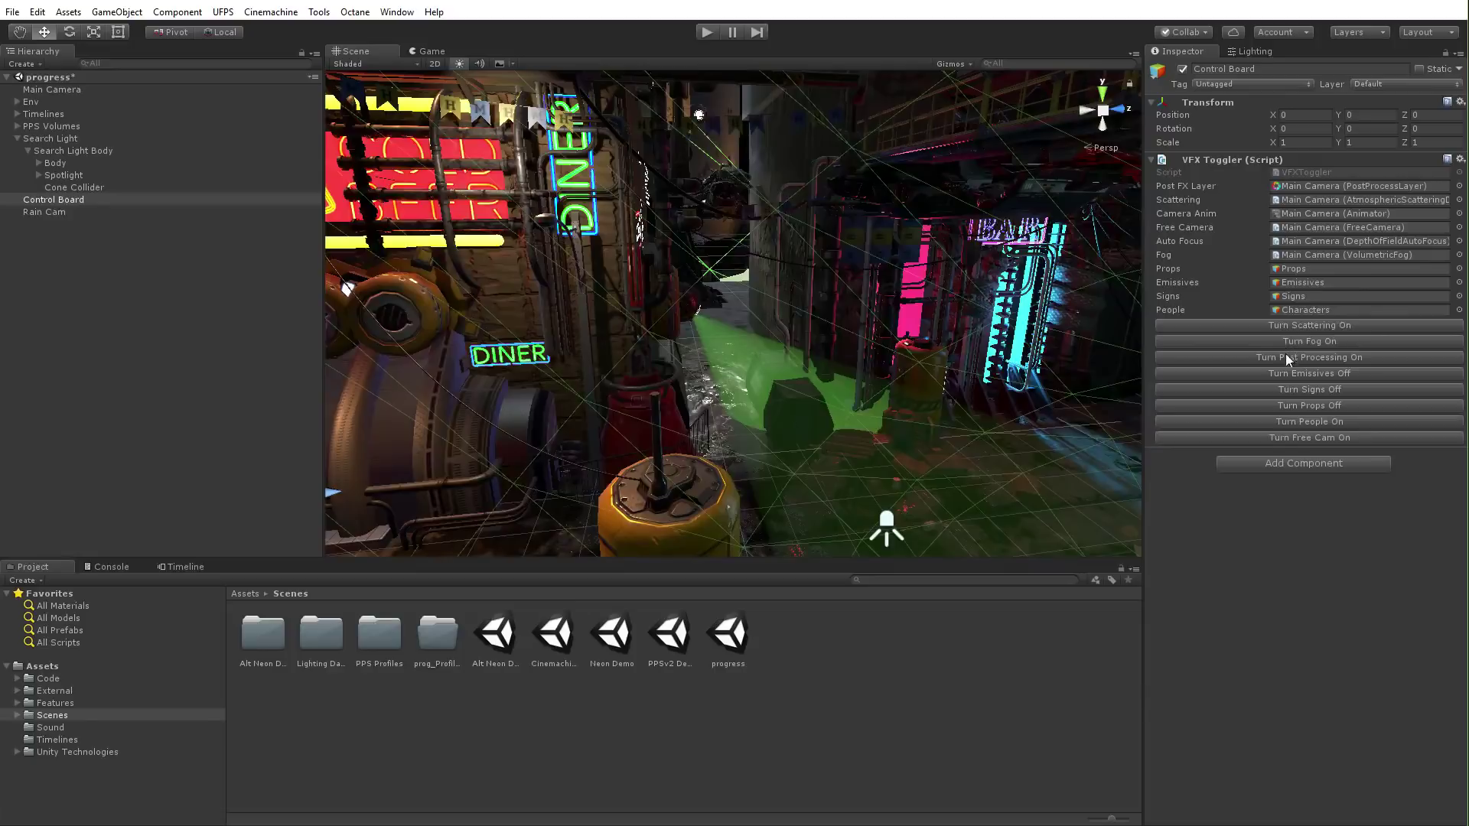
click(1314, 375)
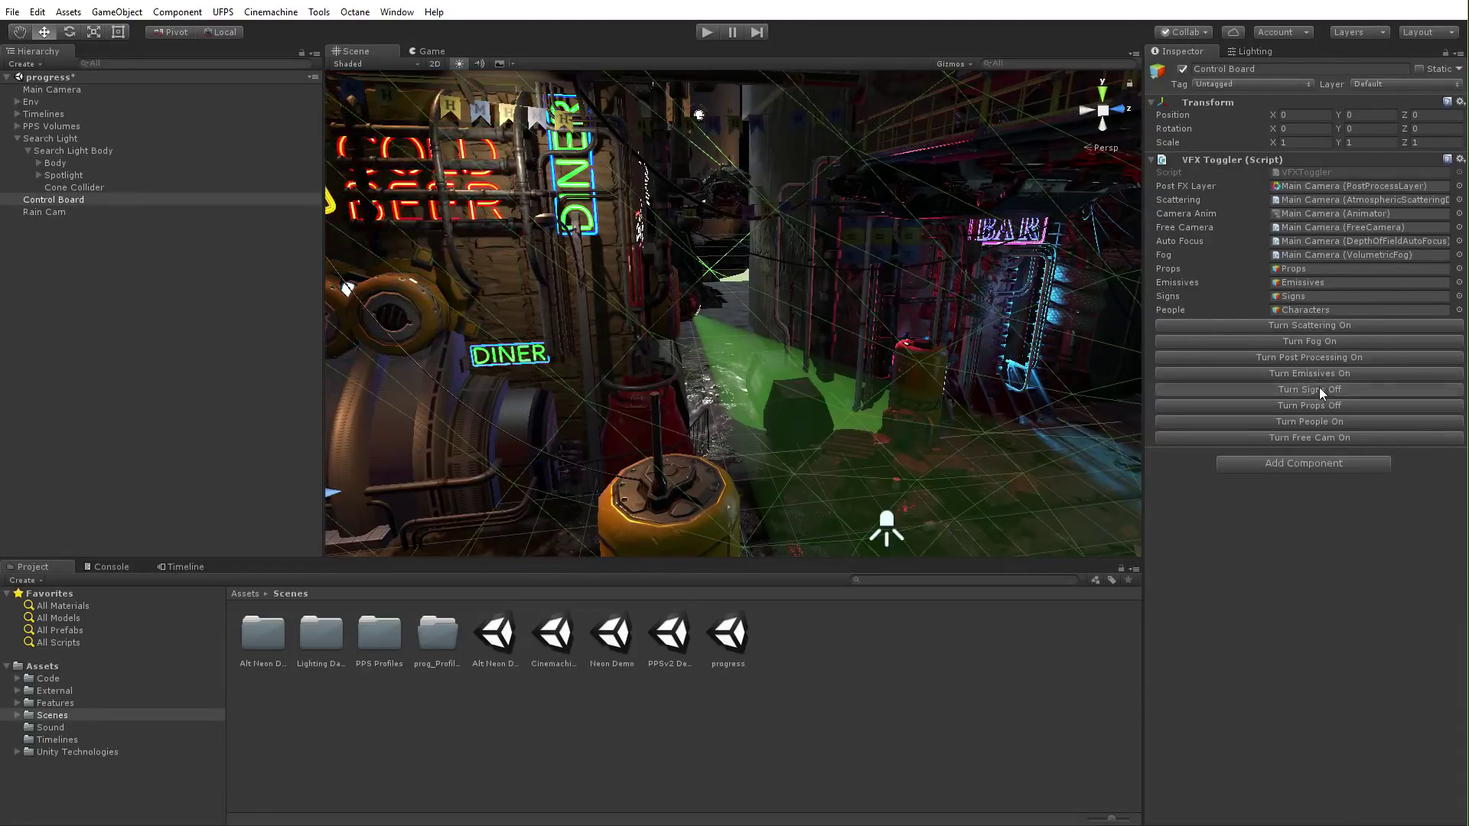
click(1319, 389)
click(1320, 405)
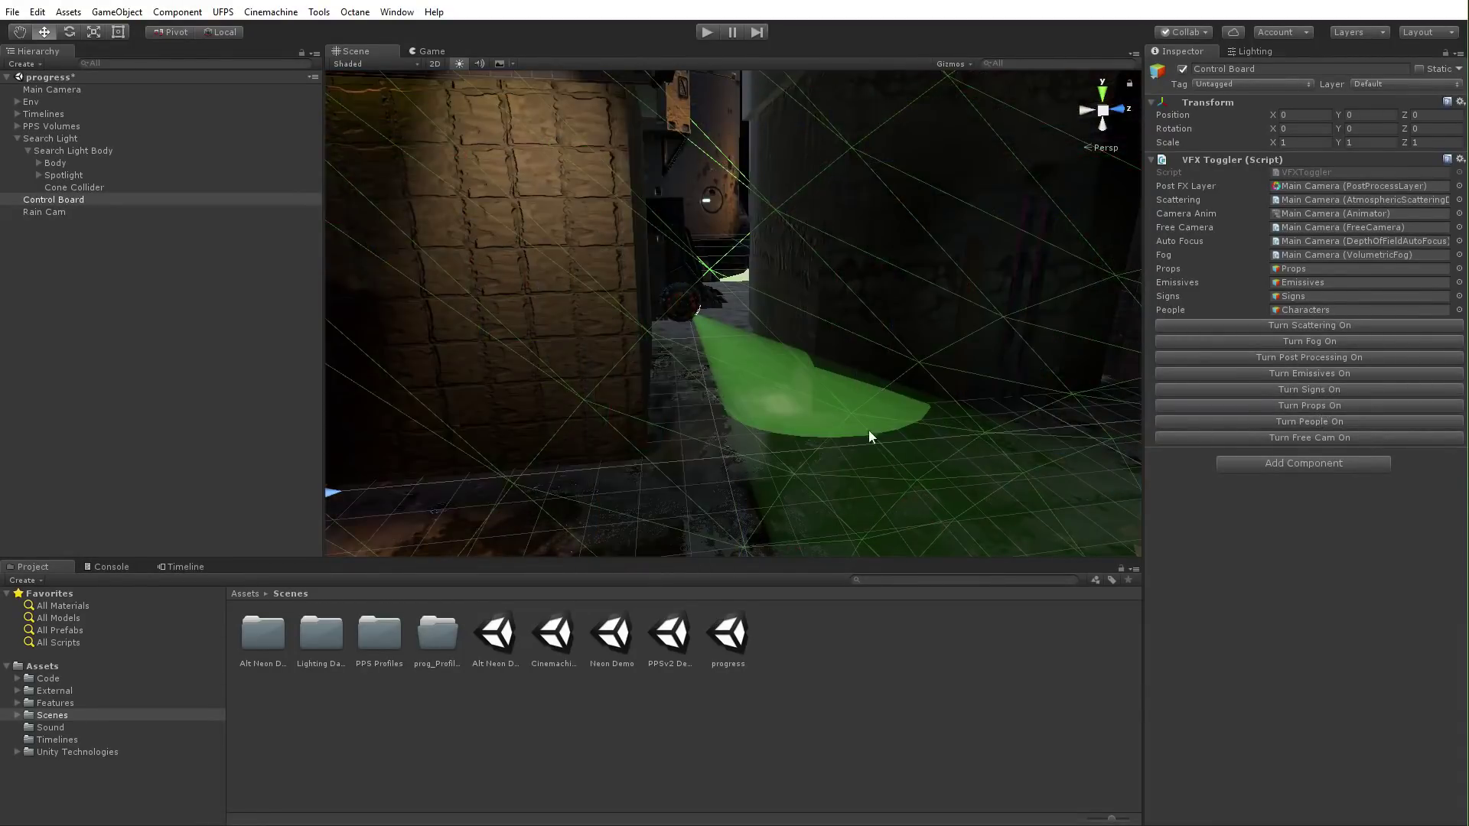
Disable the Cone Collider's Mesh Collider component
right_drag(869, 437, 399, 258)
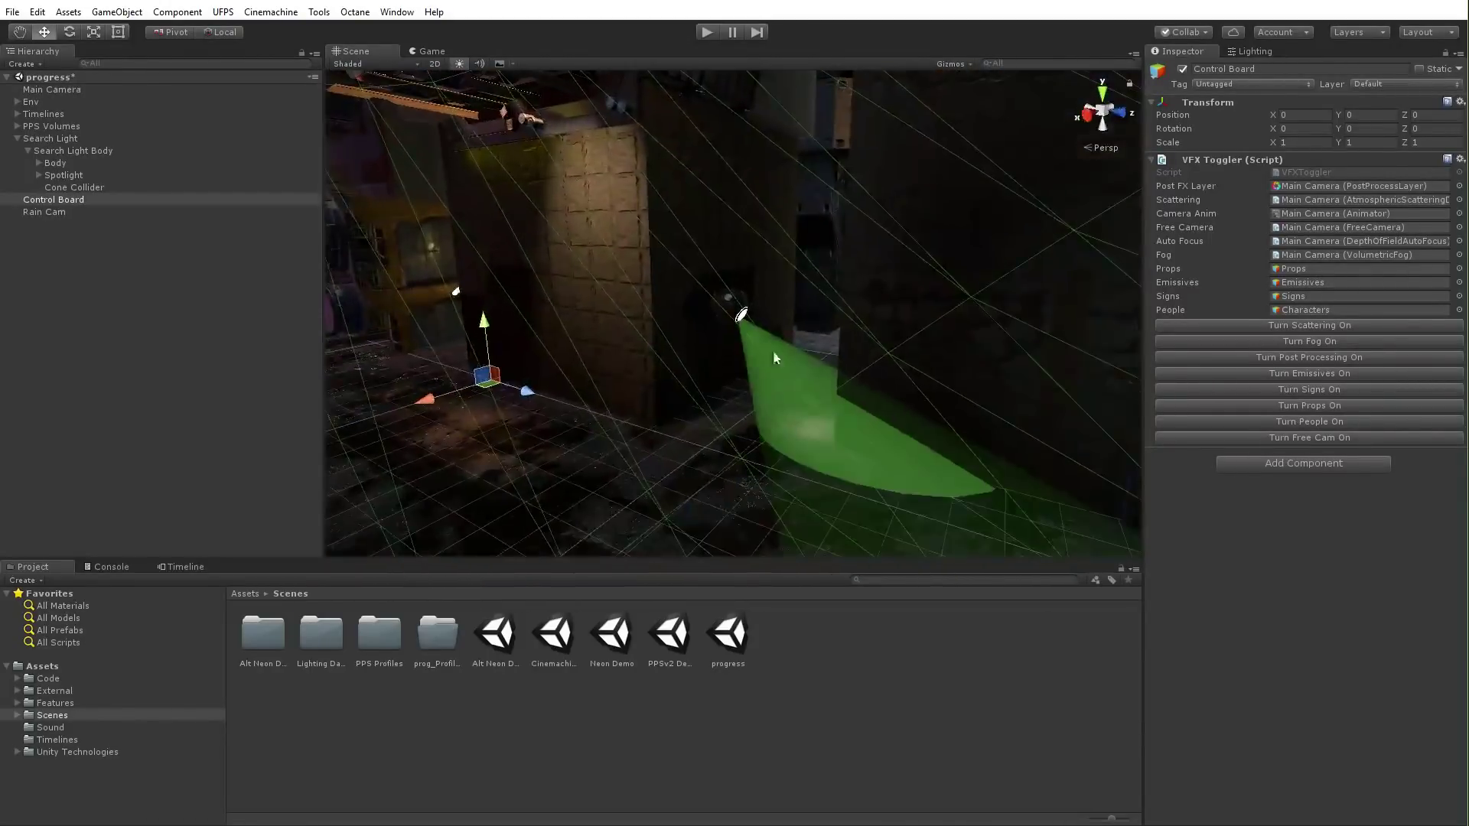
click(74, 188)
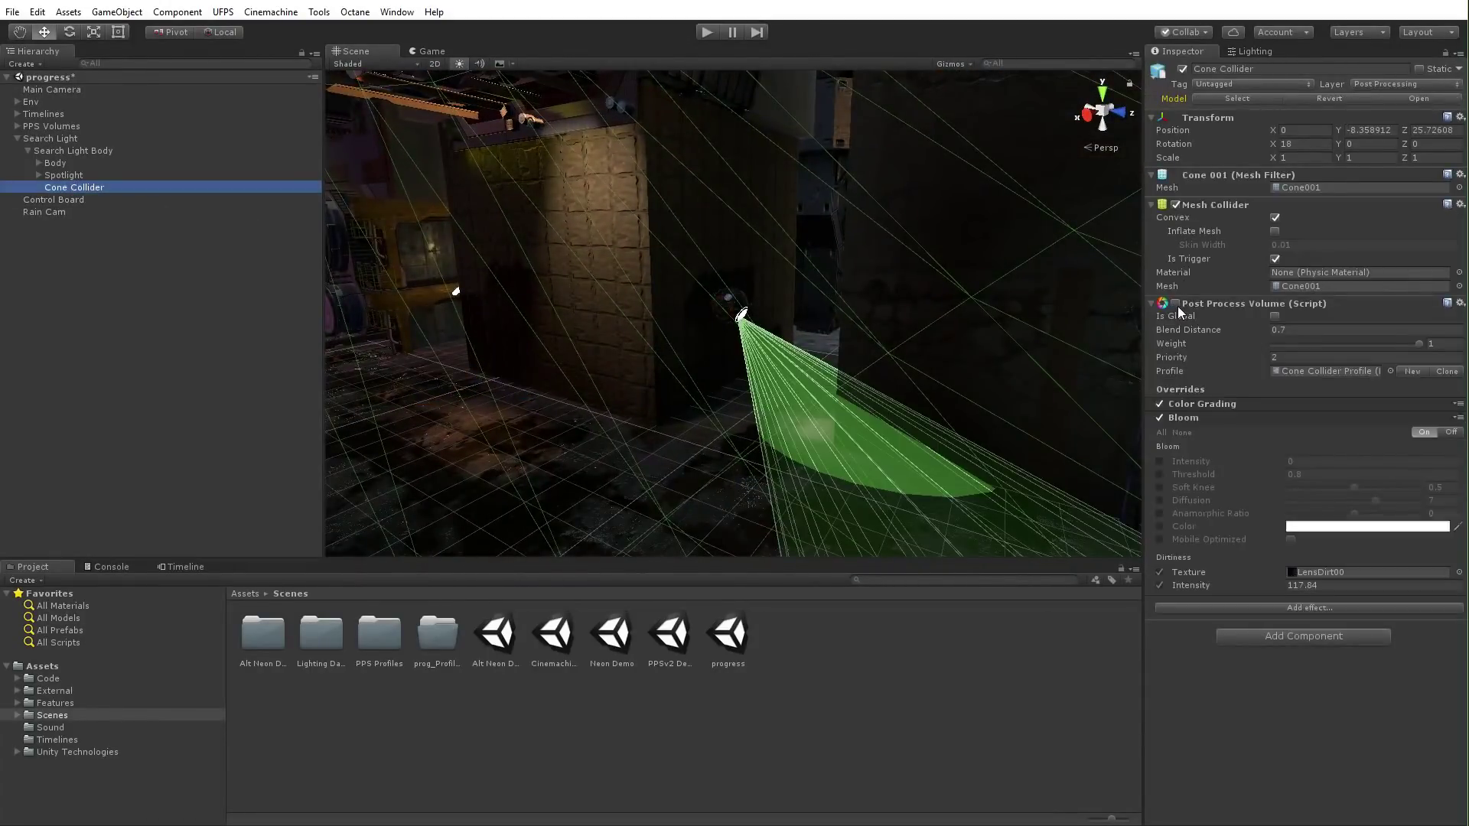
click(1176, 205)
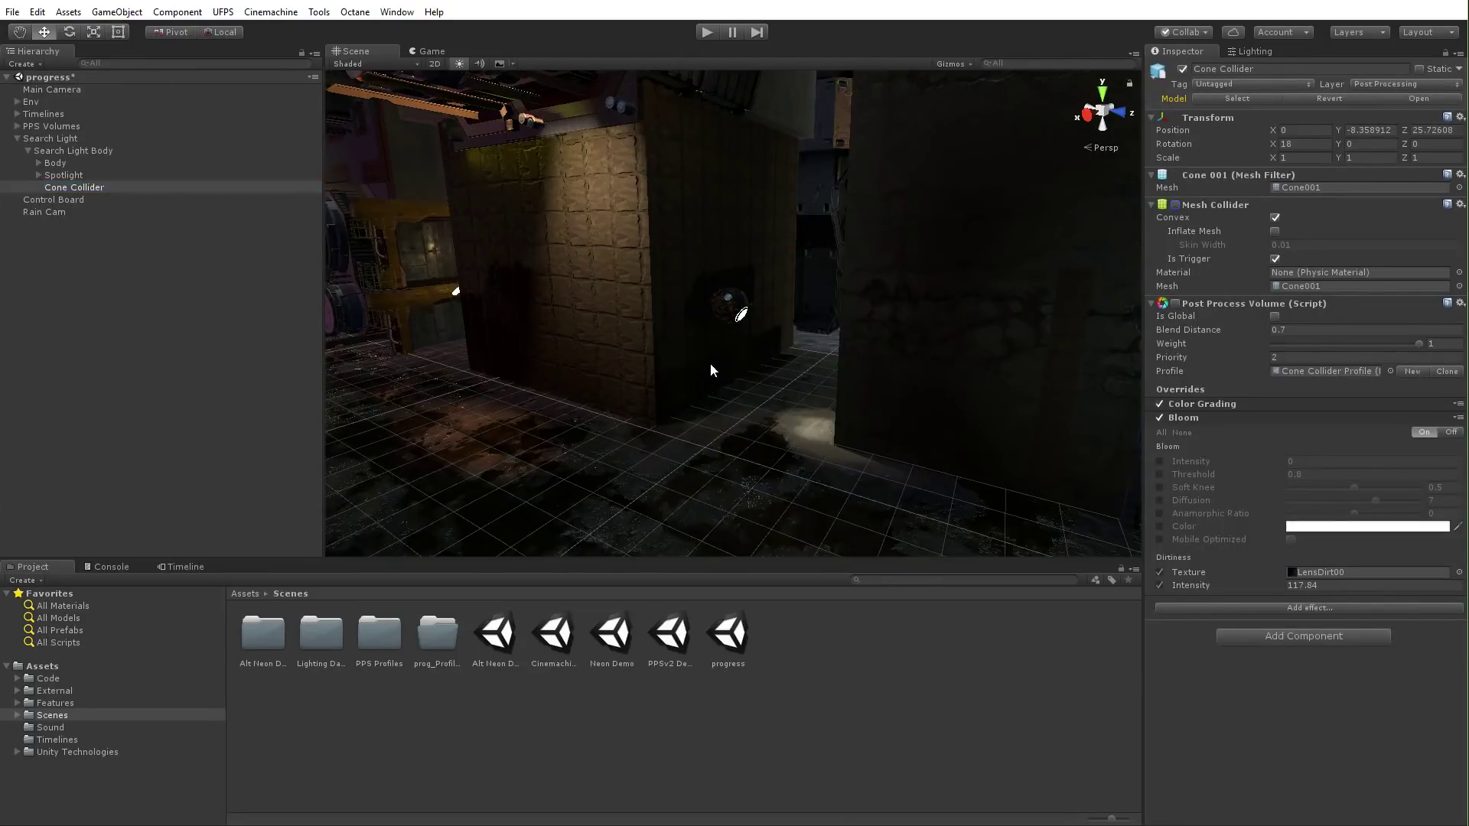
With Control Board selected, turn scattering, fog, post processing, emissives, signs, props and people back on
click(46, 200)
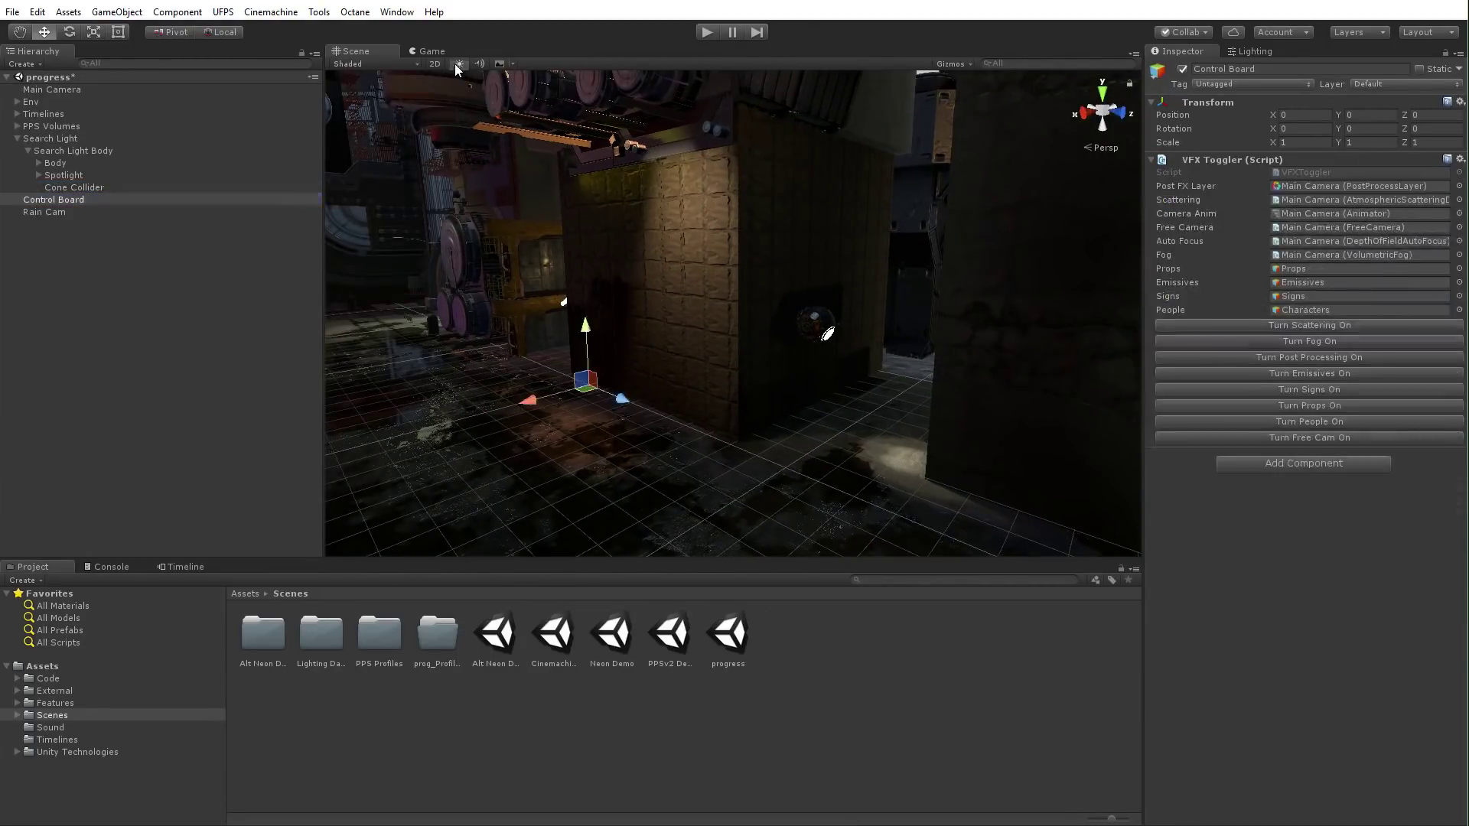
key(f)
right_drag(804, 462, 673, 419)
click(1332, 326)
click(1334, 341)
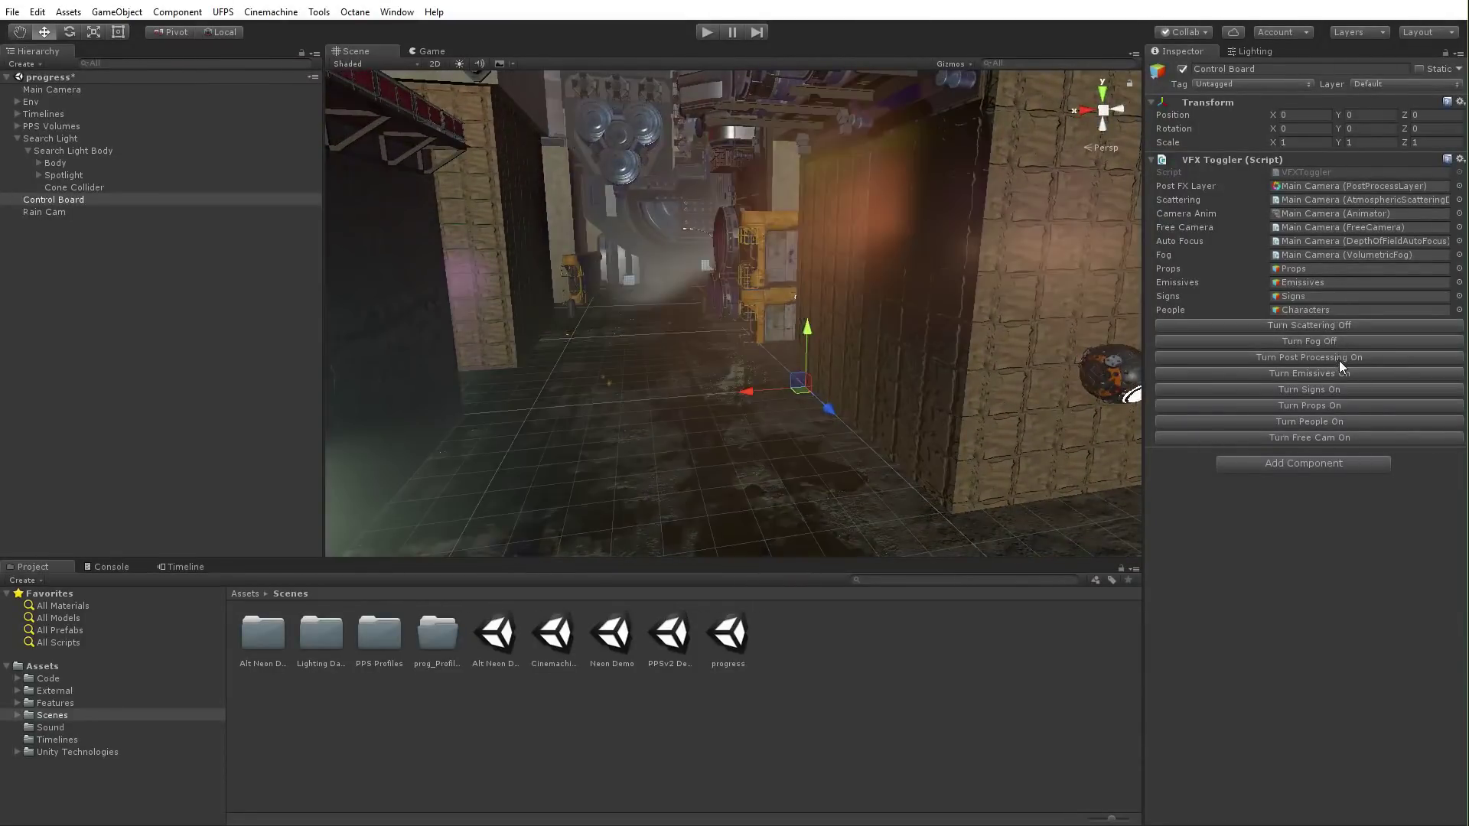
click(1343, 359)
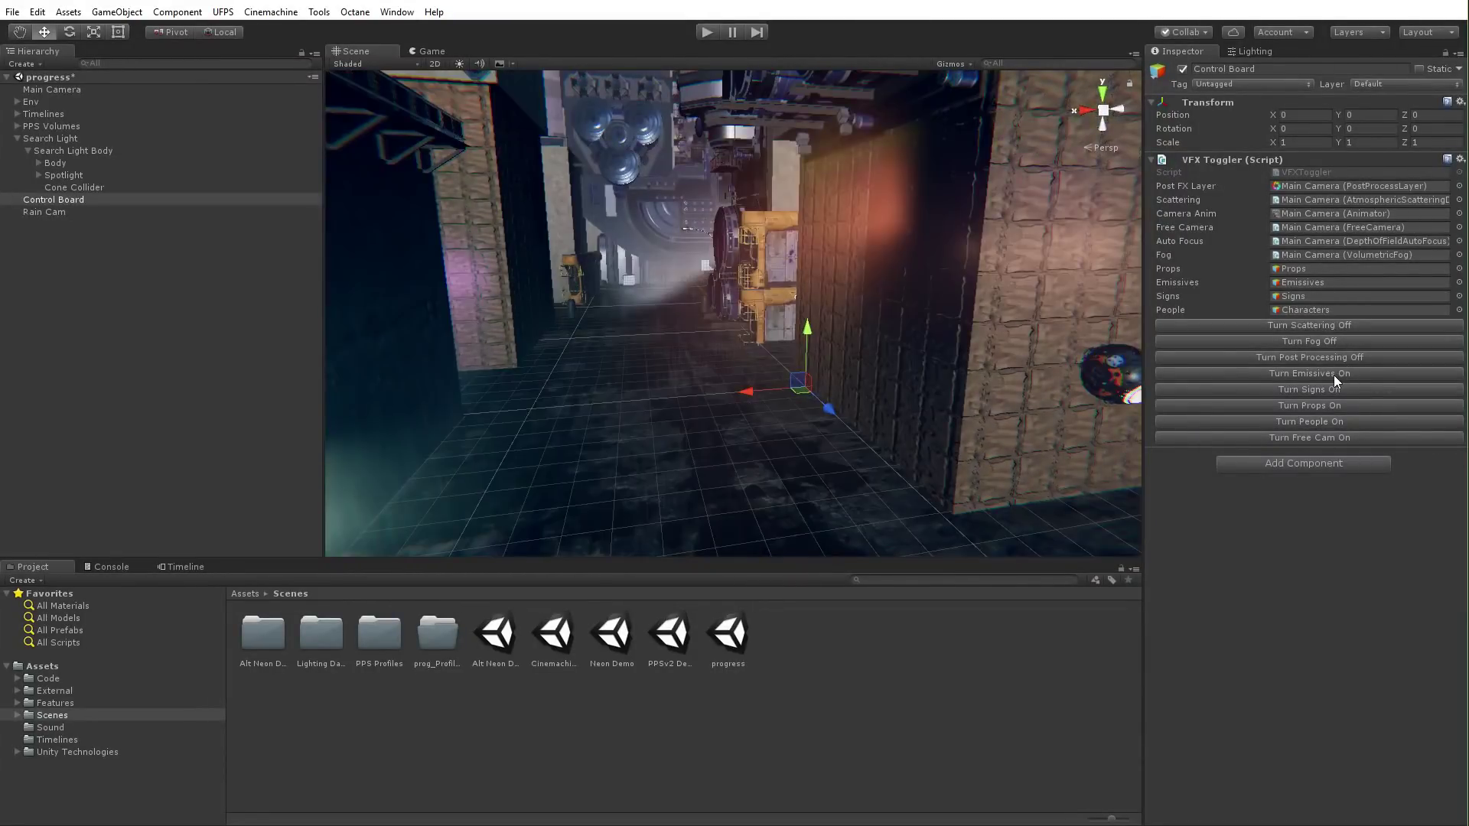
click(1333, 375)
click(1325, 389)
click(1329, 406)
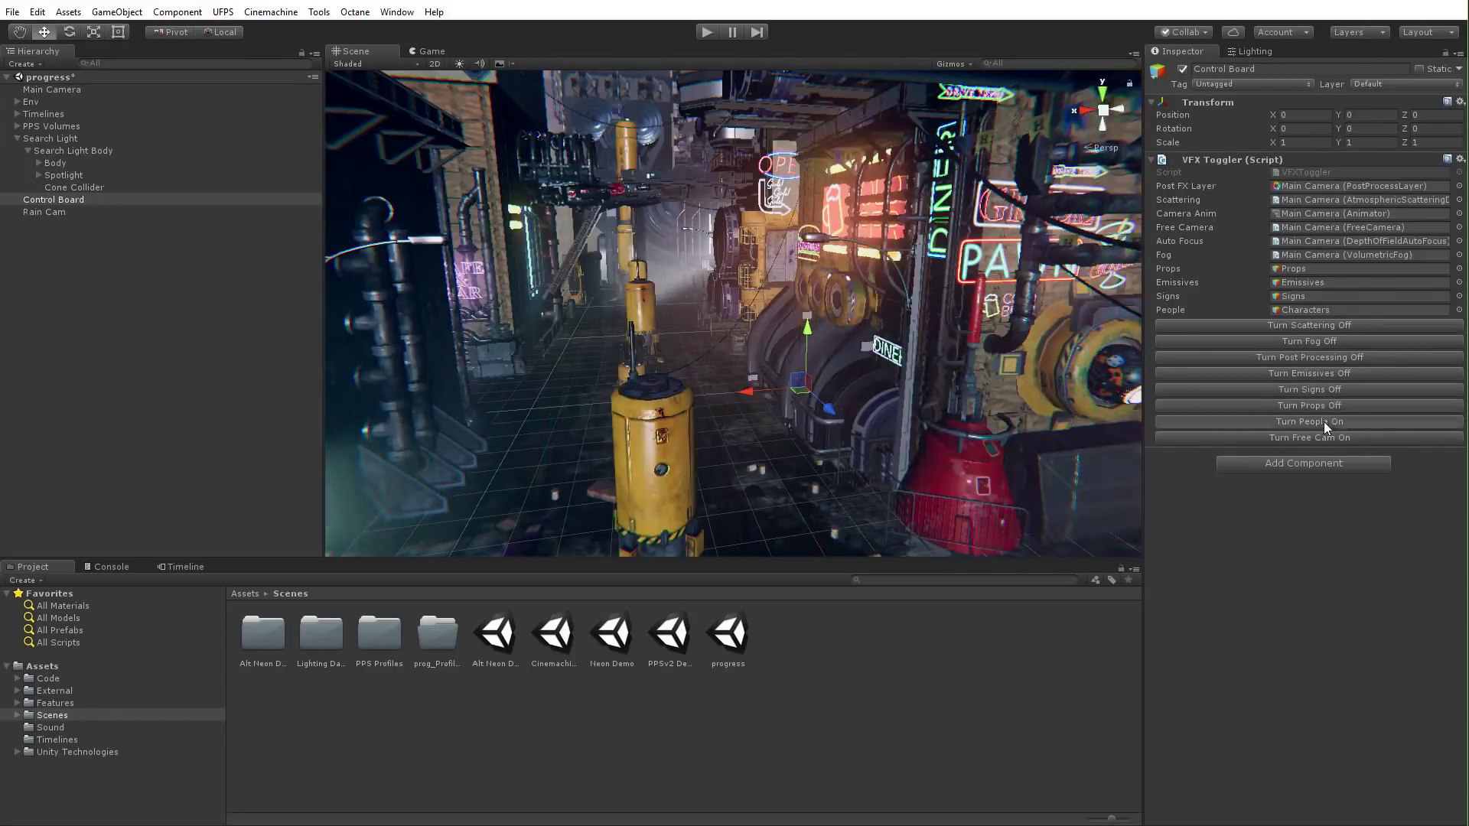
click(1324, 421)
Enable Scene view effects and fly down the alley toward the BAR sign
click(459, 63)
key(w)
mouse_move(768, 228)
right_down()
mouse_move(1314, 226)
mouse_move(842, 229)
mouse_move(544, 413)
mouse_move(755, 239)
right_up()
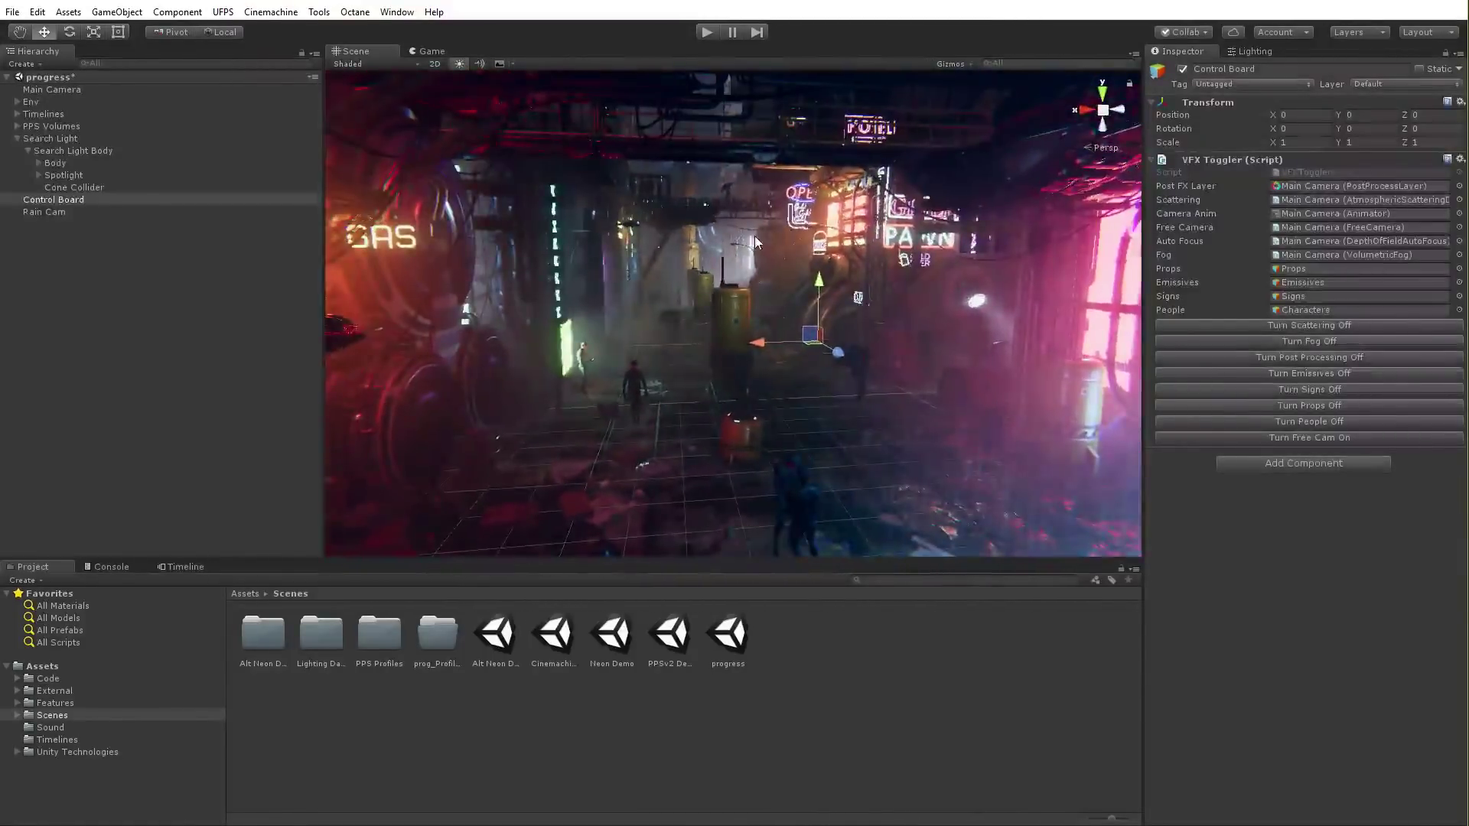